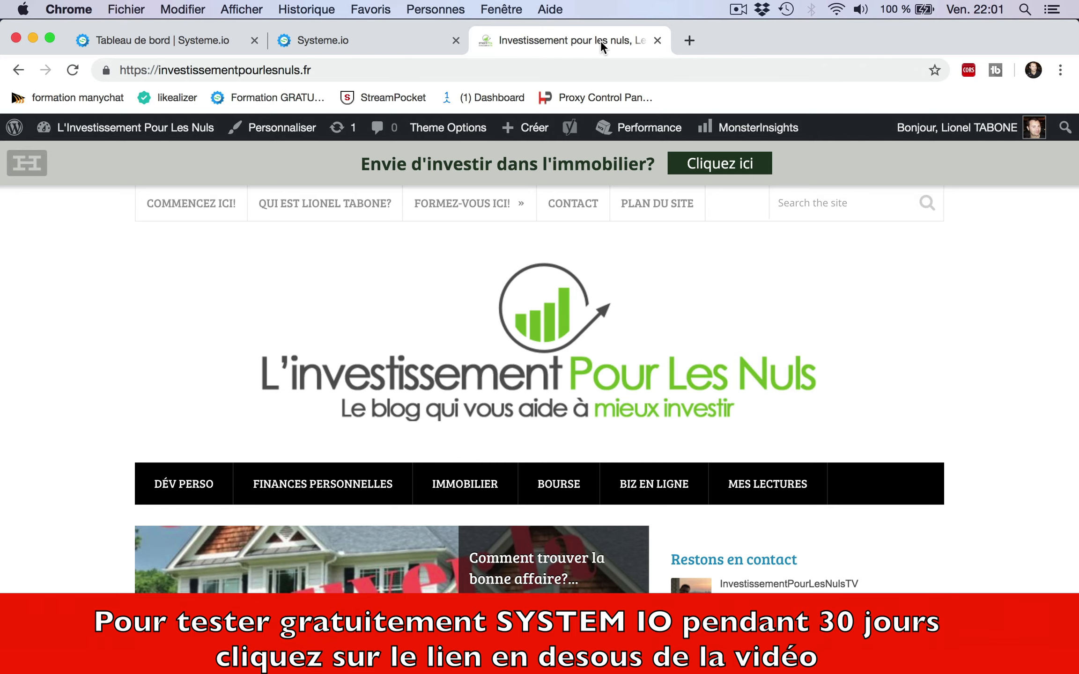
{"action": "key", "text": "Down"}
{"action": "key", "text": "Down"}
{"action": "key", "text": "Down"}
{"action": "key", "text": "Down"}
{"action": "key", "text": "Down"}
{"action": "key", "text": "Down"}
{"action": "key", "text": "Down"}
{"action": "key", "text": "Down"}
{"action": "key", "text": "Down"}
{"action": "key", "text": "Down"}
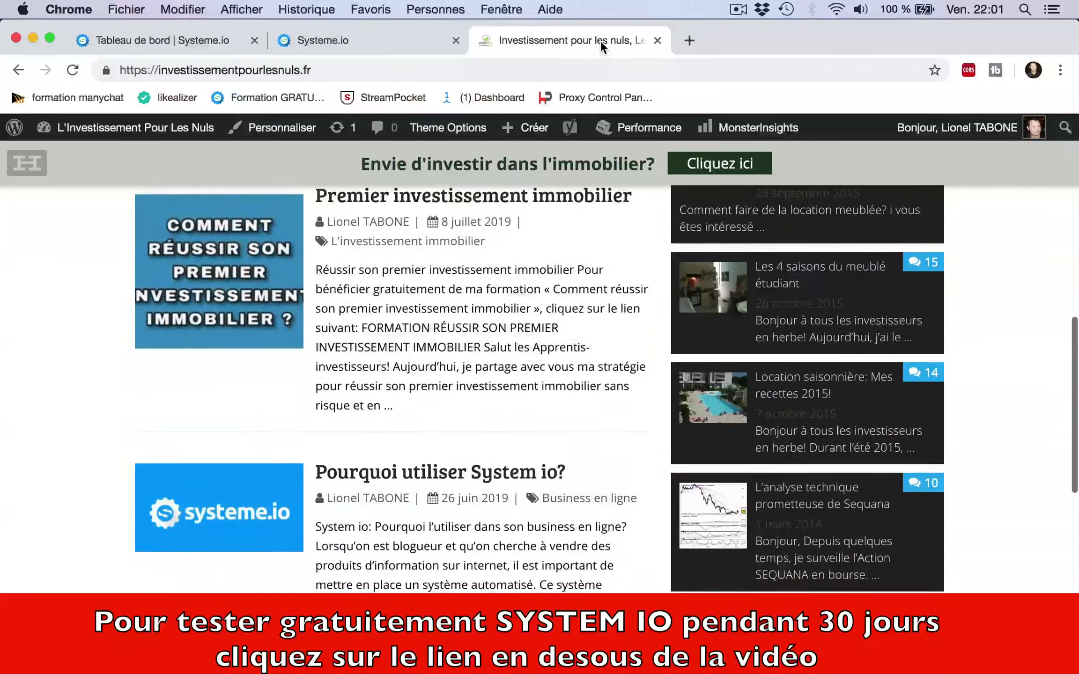
Step: Scroll through the blog's homepage articles
{"action": "key", "text": "Up"}
{"action": "key", "text": "Up"}
{"action": "key", "text": "Up"}
{"action": "key", "text": "Up"}
{"action": "key", "text": "Up"}
{"action": "key", "text": "Up"}
{"action": "key", "text": "Up"}
{"action": "key", "text": "Up"}
{"action": "key", "text": "Up"}
{"action": "key", "text": "Up"}
{"action": "key", "text": "Up"}
{"action": "key", "text": "Up"}
{"action": "key", "text": "Up"}
{"action": "key", "text": "Up"}
{"action": "key", "text": "Up"}
{"action": "key", "text": "Up"}
{"action": "key", "text": "Up"}
{"action": "key", "text": "Up"}
{"action": "key", "text": "Up"}
{"action": "key", "text": "Up"}
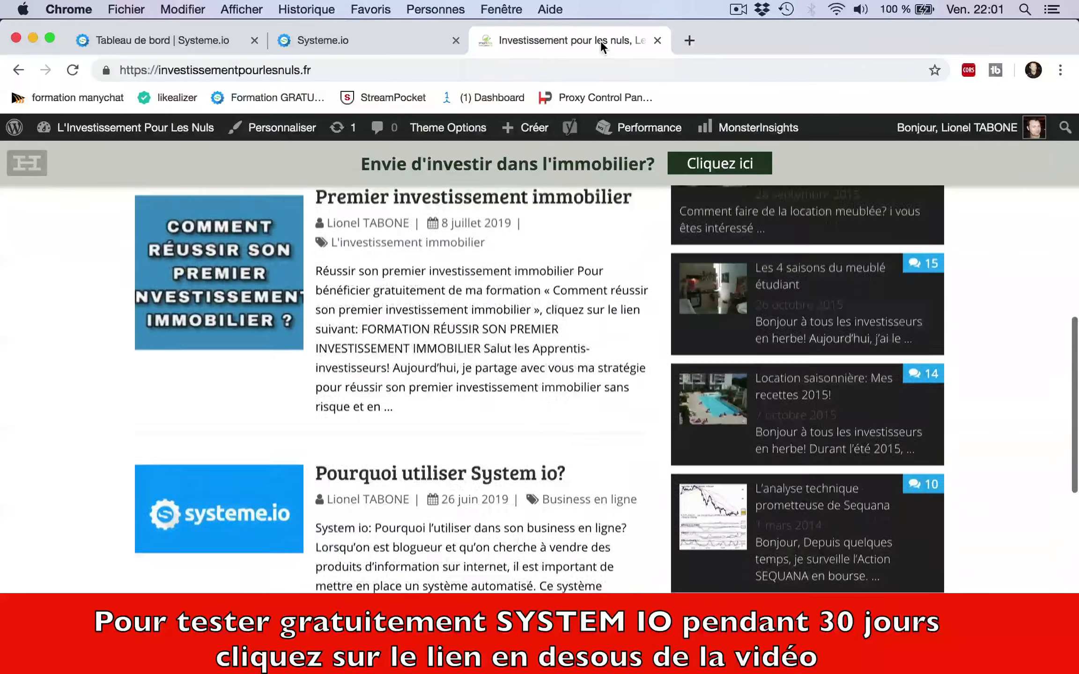
{"action": "key", "text": "Down"}
{"action": "key", "text": "Down"}
{"action": "key", "text": "Down"}
{"action": "key", "text": "Down"}
{"action": "key", "text": "Down"}
{"action": "key", "text": "Down"}
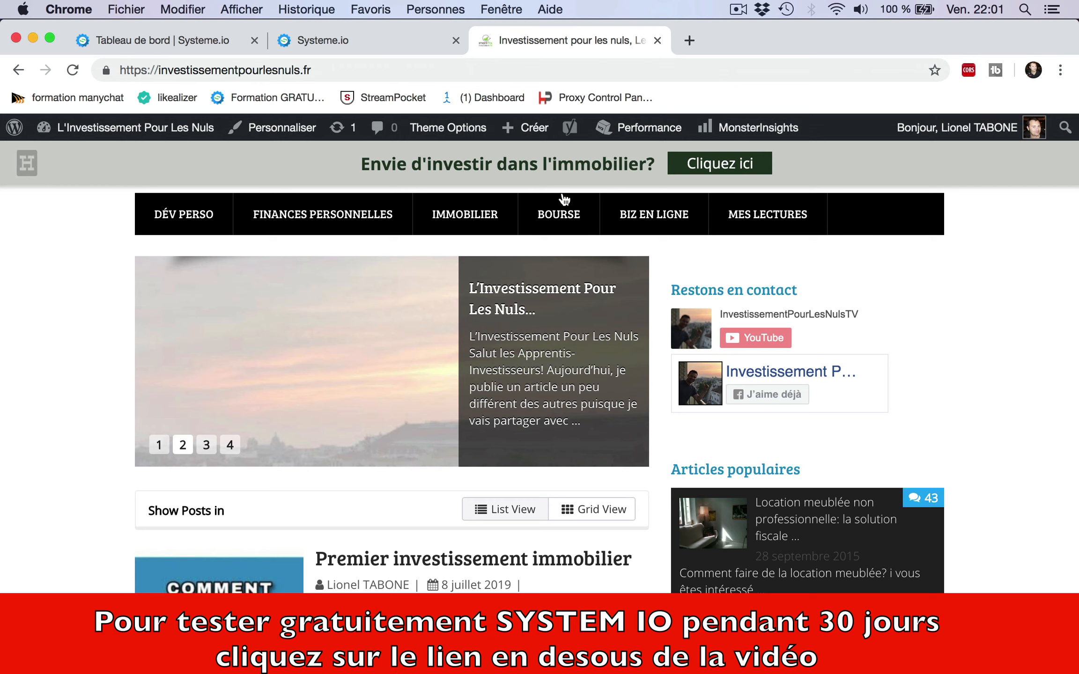
Step: Create a new custom sales funnel (Tunnel personnalisé) named 'test formulaire'
{"action": "left_click", "coordinate": [365, 40]}
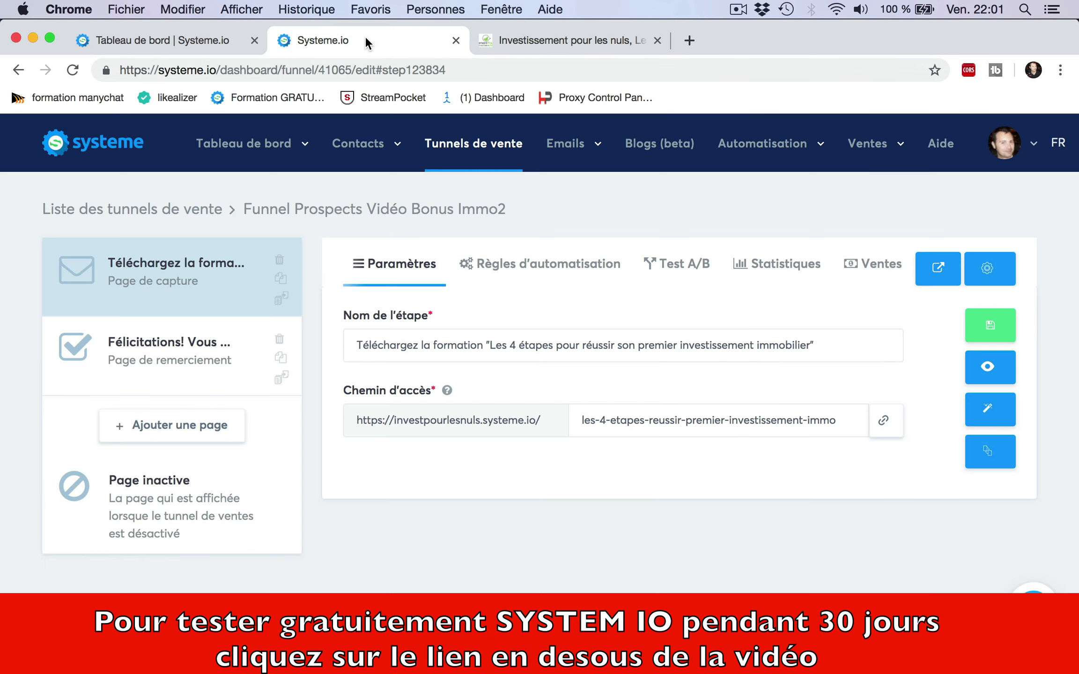
{"action": "mouse_move", "coordinate": [253, 143]}
{"action": "left_click", "coordinate": [491, 159]}
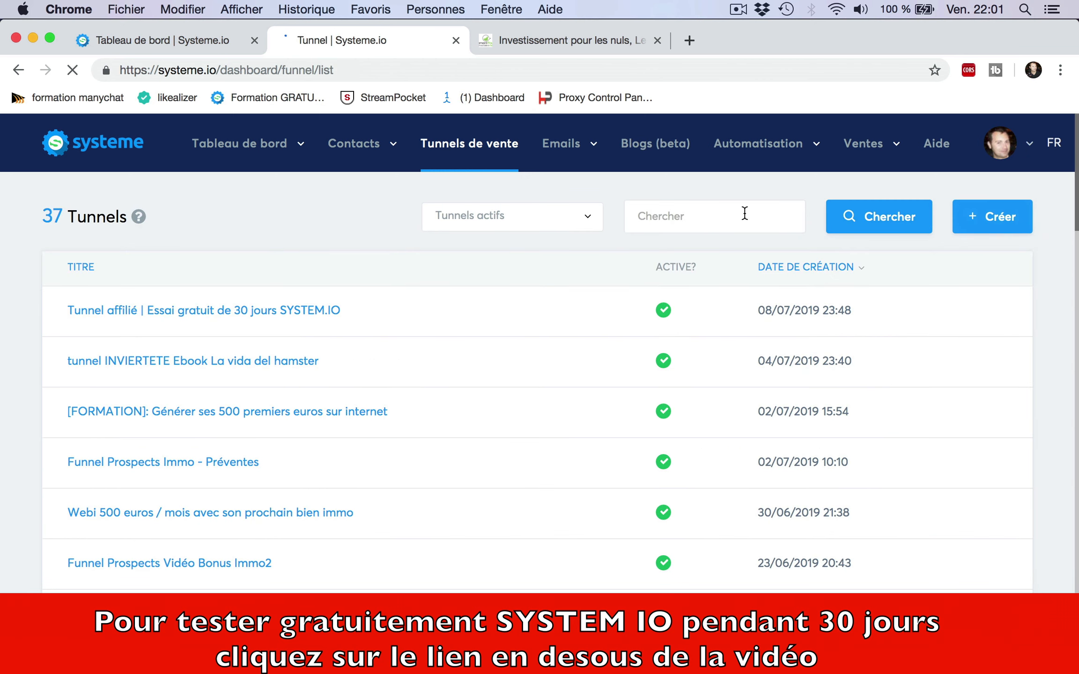
{"action": "left_click", "coordinate": [1005, 227]}
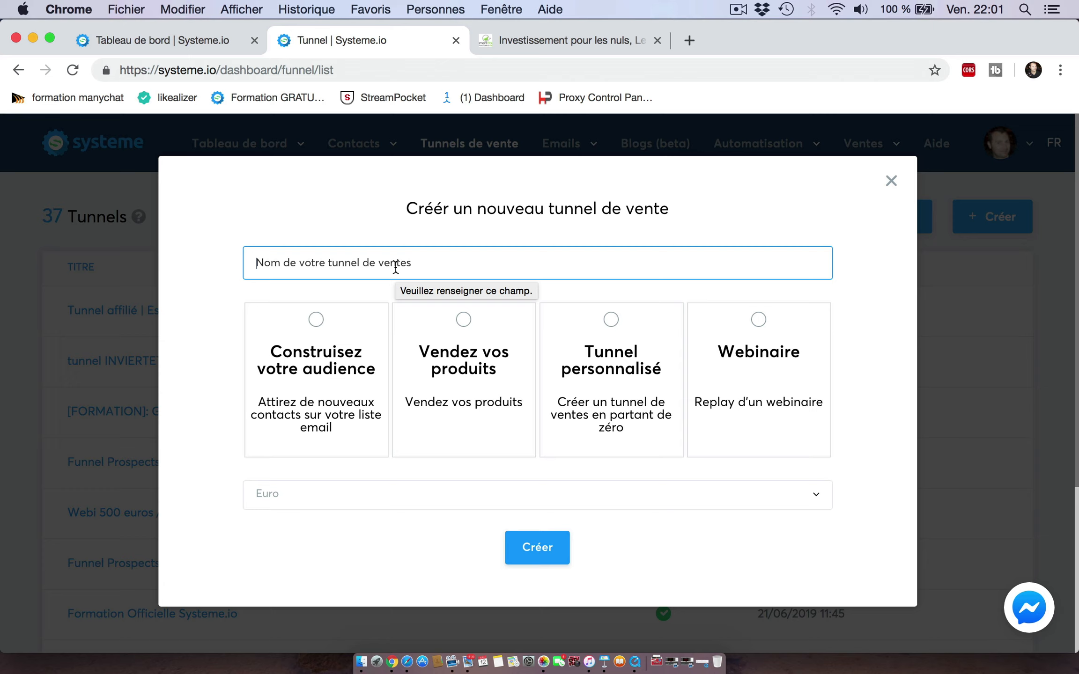
{"action": "type", "text": "t"}
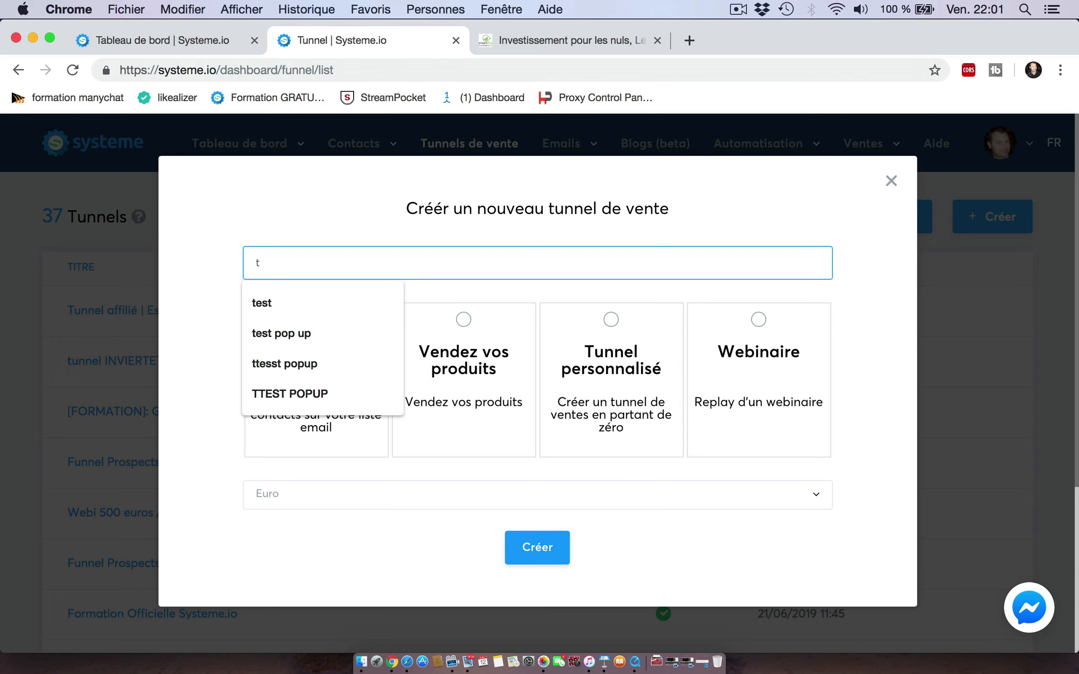
{"action": "type", "text": "est formulaire"}
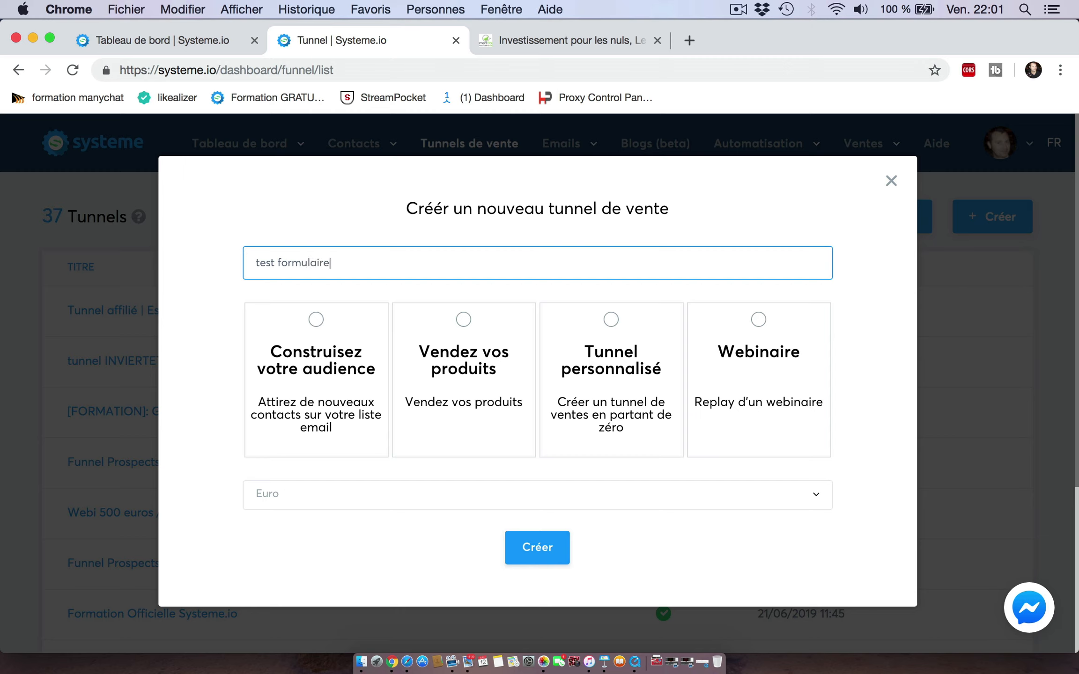
{"action": "left_click", "coordinate": [614, 318]}
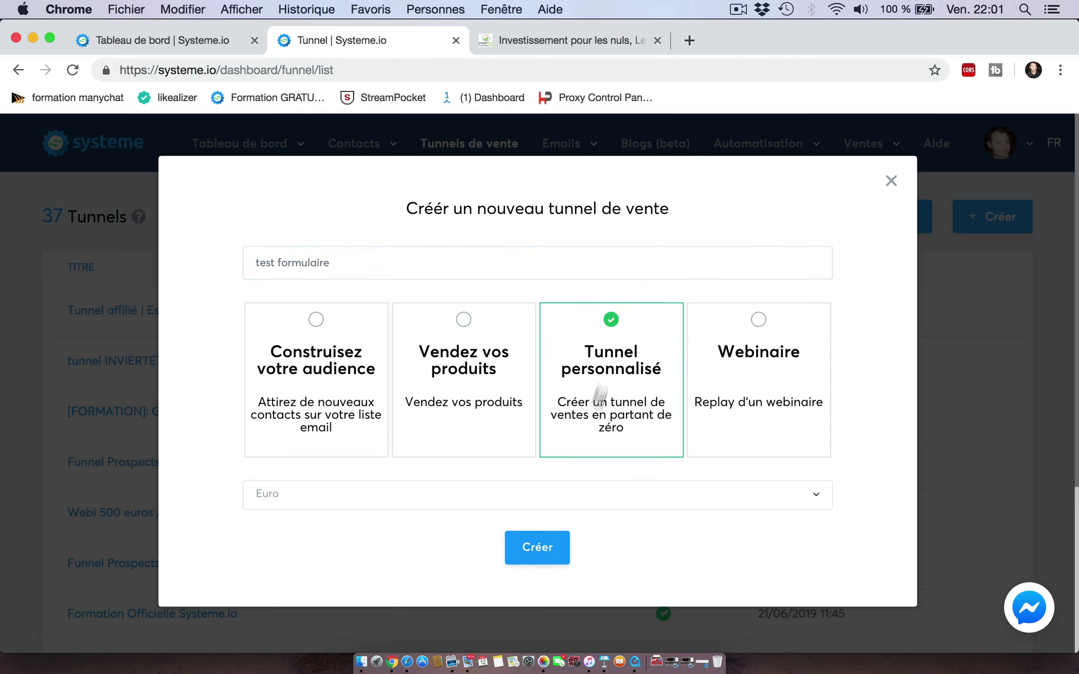
{"action": "left_click", "coordinate": [537, 546]}
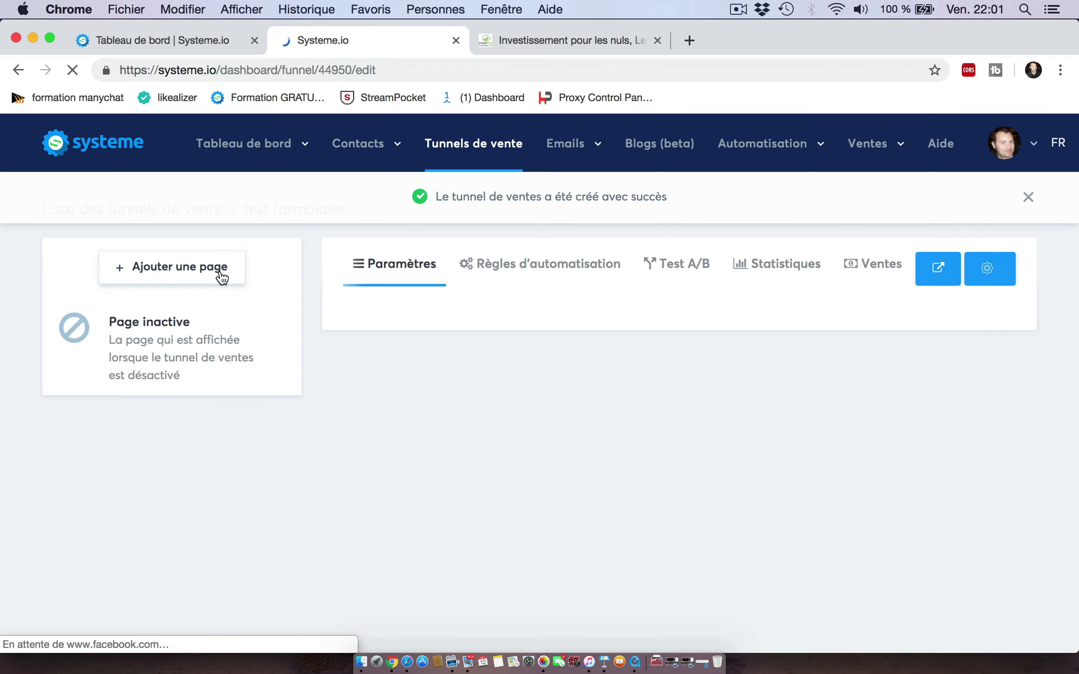
Step: Add a page named 'formulaire blog' of type Formulaire popup and select the Blanc et bleu template
{"action": "left_click", "coordinate": [219, 270]}
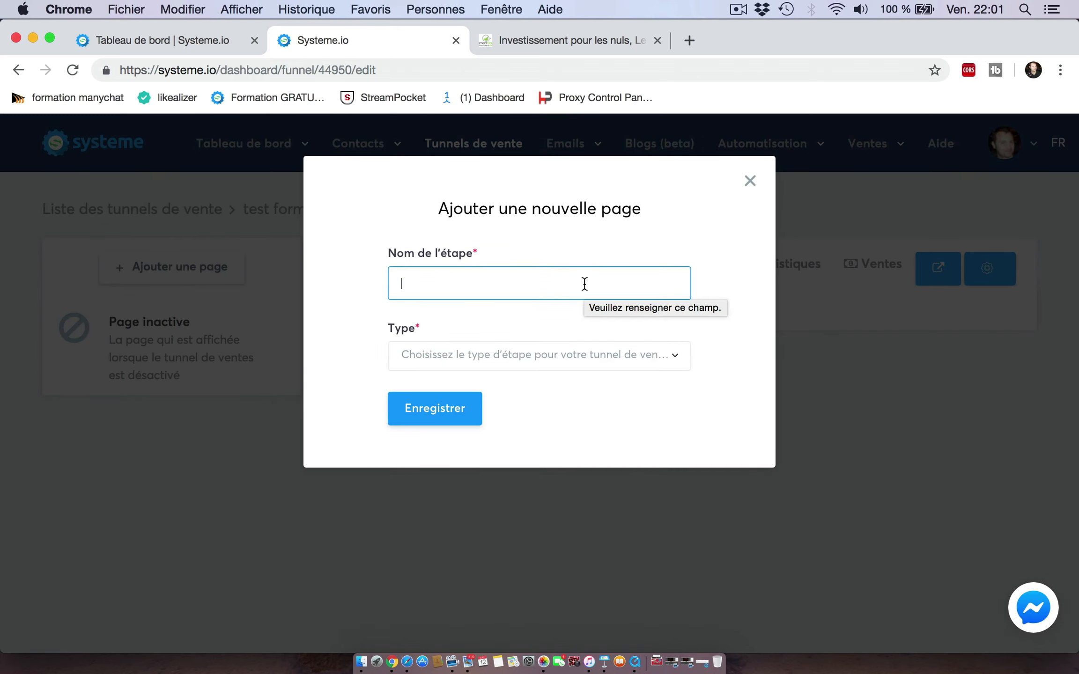
{"action": "type", "text": "formulaire blog"}
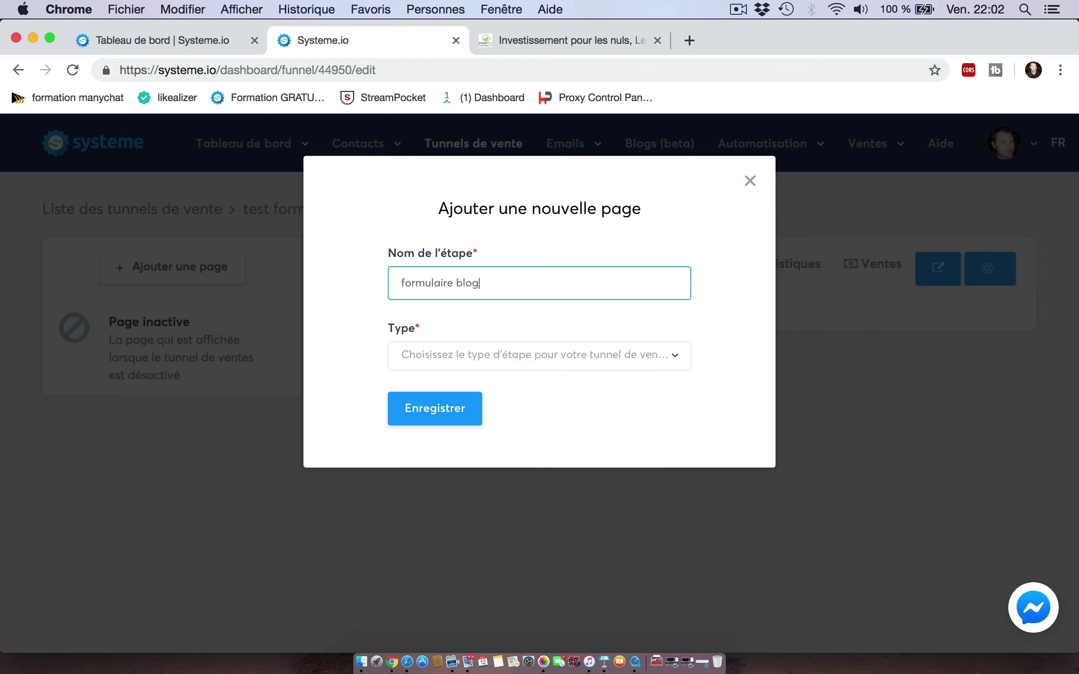
{"action": "left_click", "coordinate": [667, 363]}
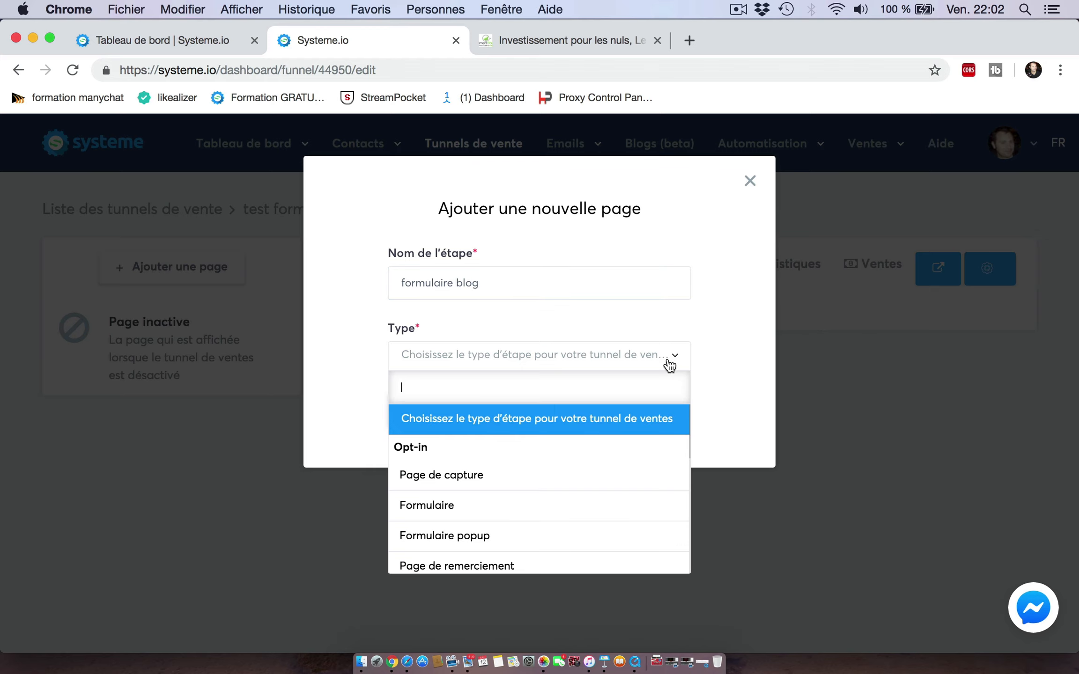
{"action": "left_click", "coordinate": [517, 537]}
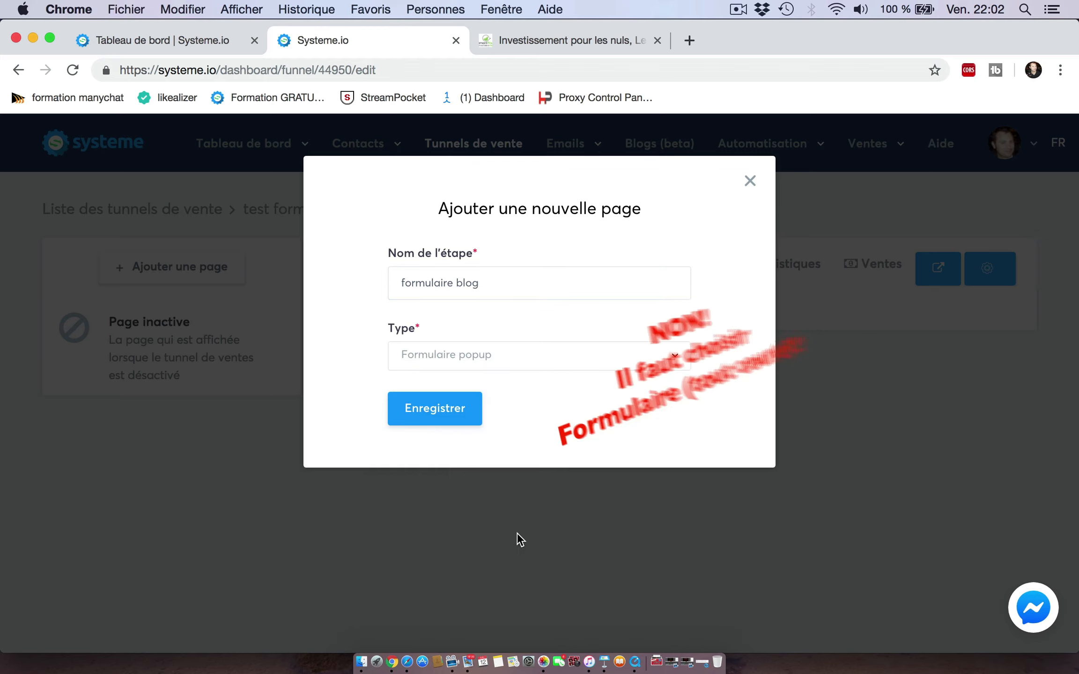
{"action": "left_click", "coordinate": [455, 411]}
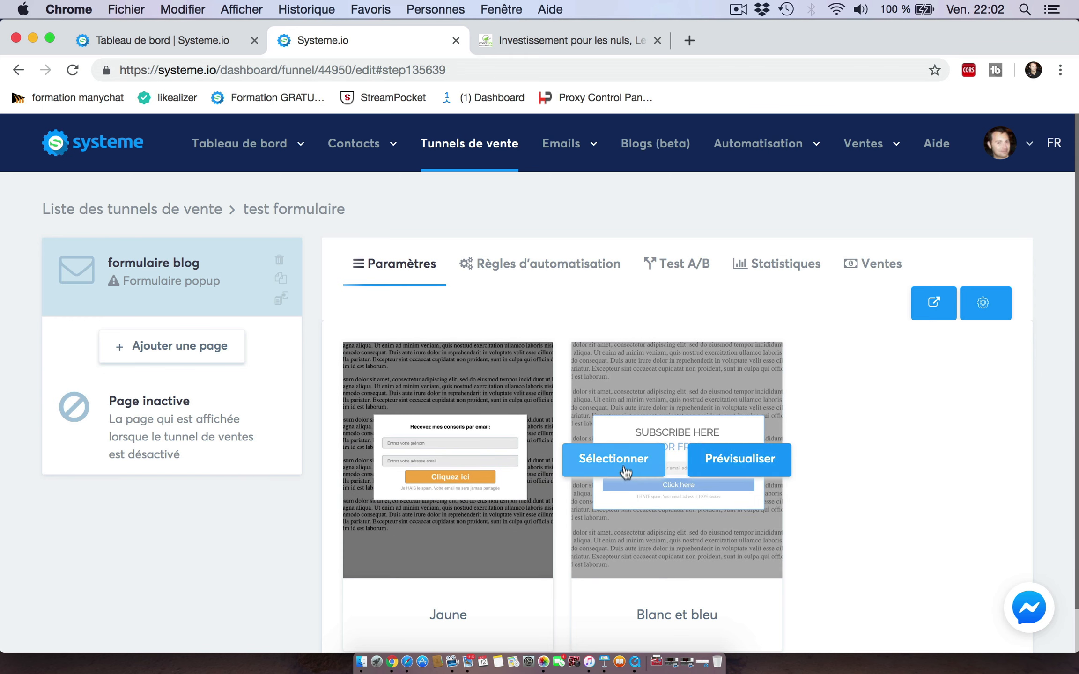
{"action": "left_click", "coordinate": [629, 466]}
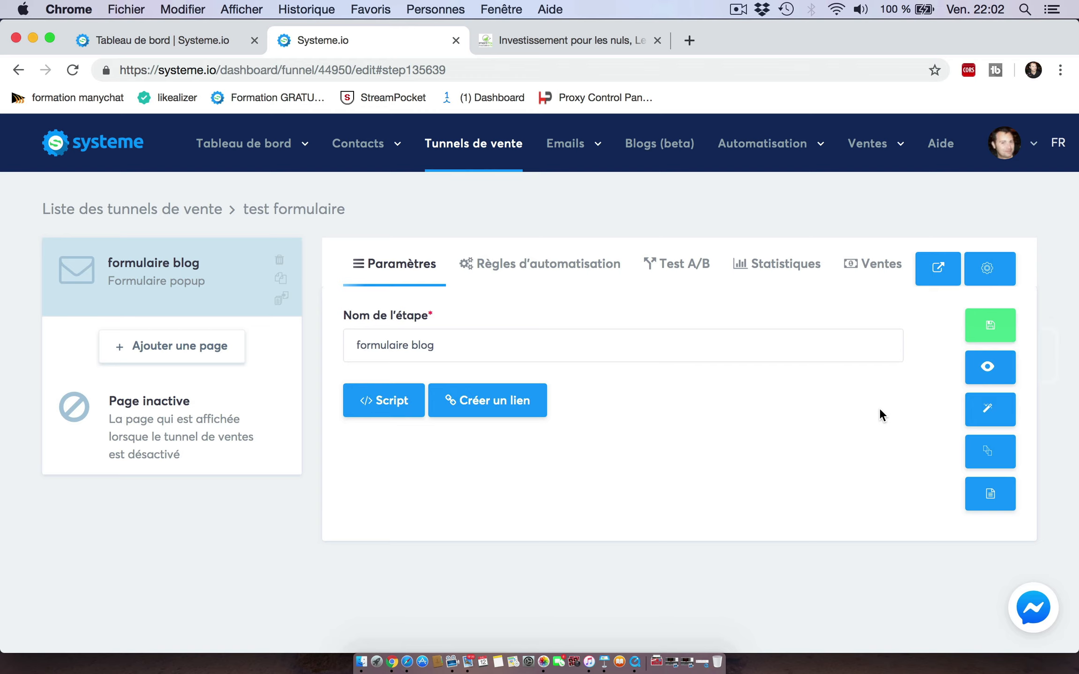
Step: Deactivate the 'test formulaire' funnel from the sales funnel list
{"action": "left_click", "coordinate": [193, 213]}
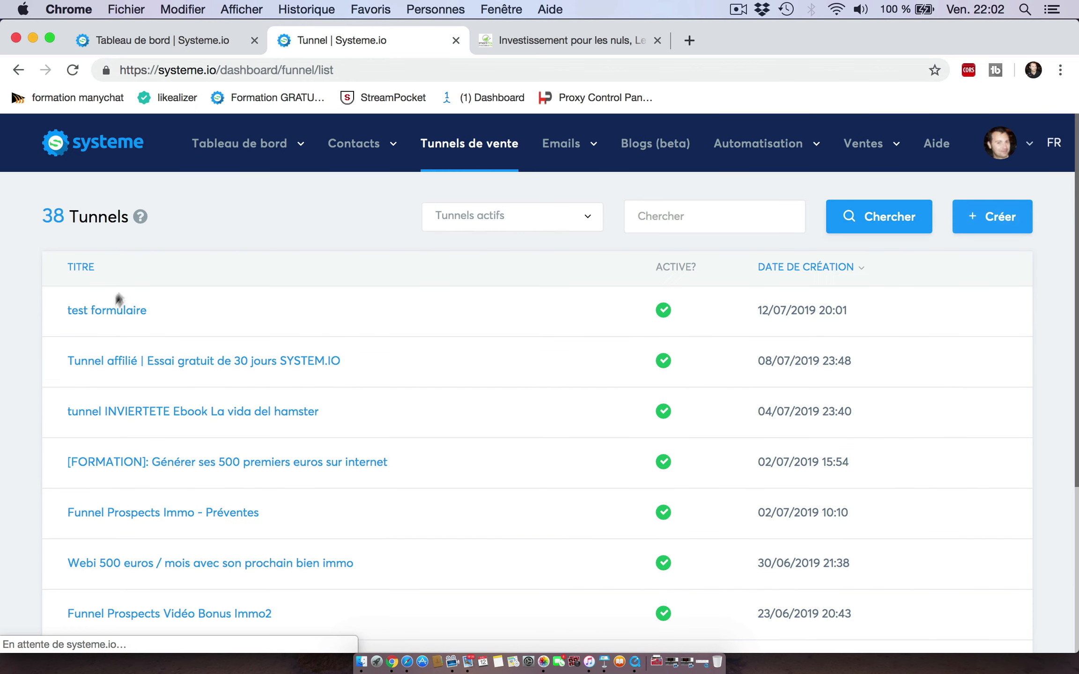
{"action": "mouse_move", "coordinate": [957, 325]}
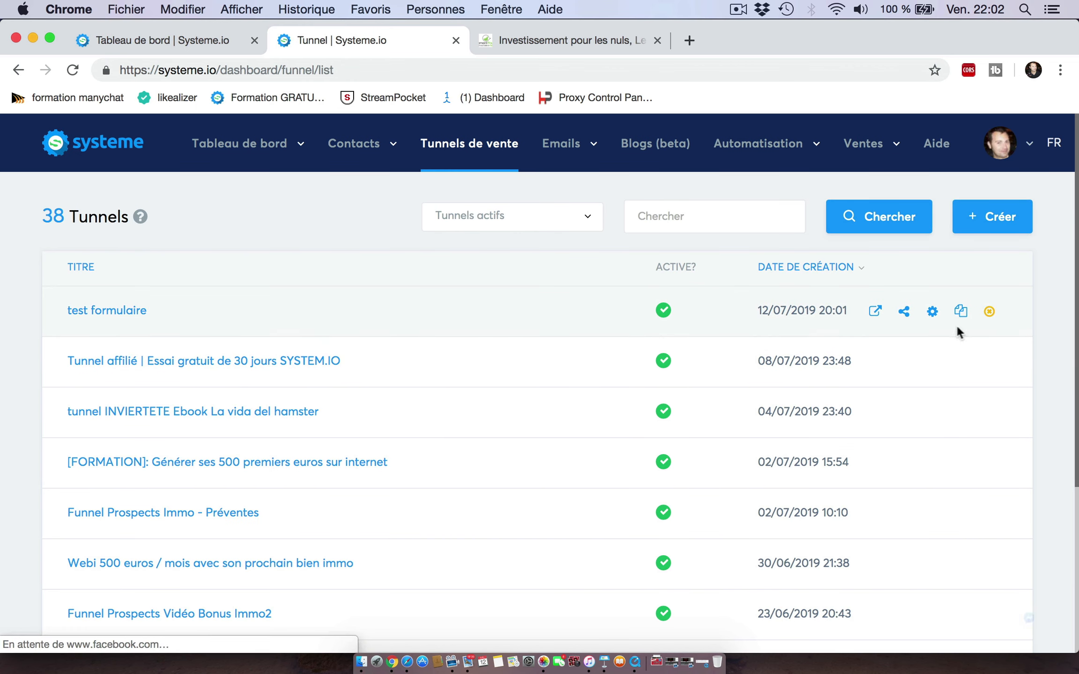
{"action": "left_click", "coordinate": [989, 311]}
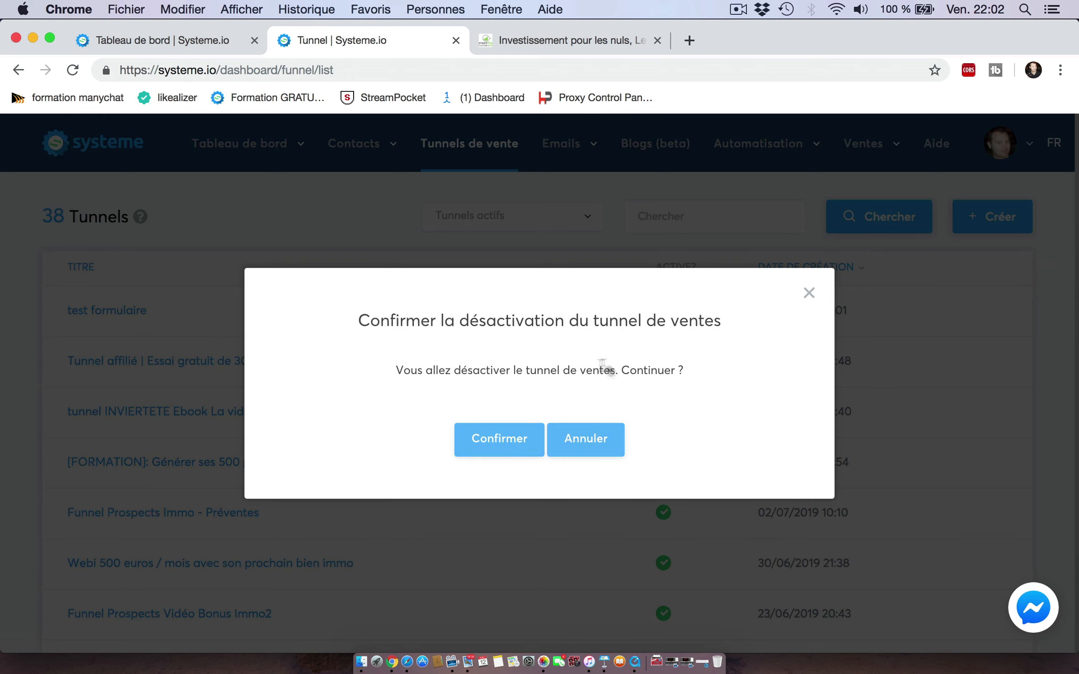
{"action": "left_click", "coordinate": [509, 436]}
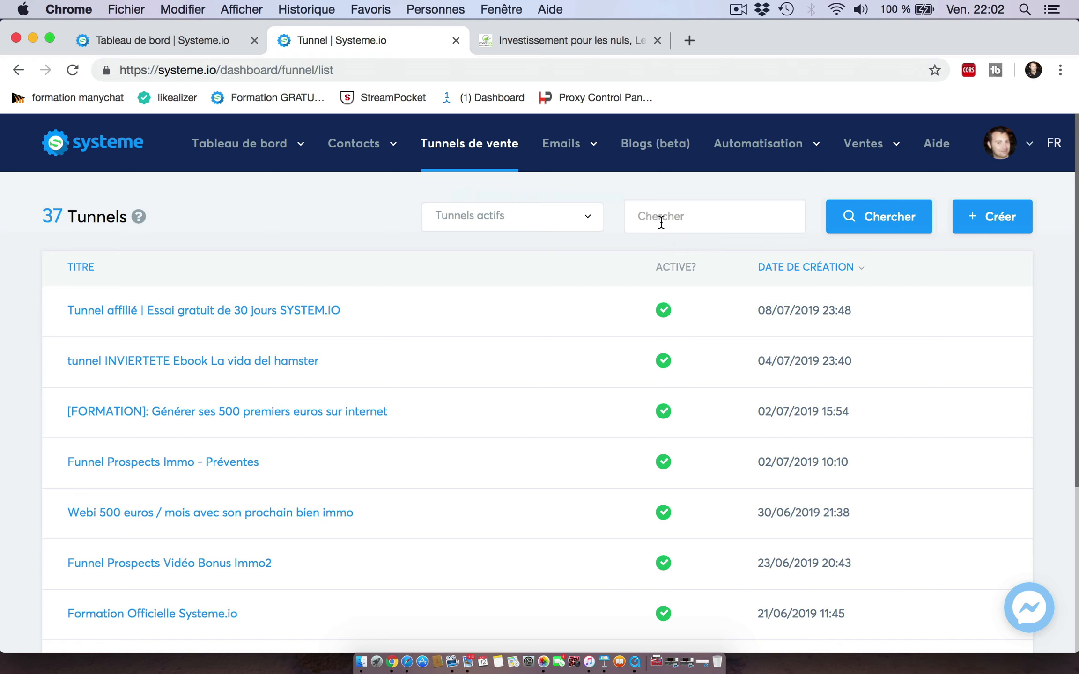
Step: Search the funnels for 'formulaire' and open the Formulaire Immo - Blog funnel
{"action": "left_click", "coordinate": [661, 223]}
{"action": "type", "text": "f"}
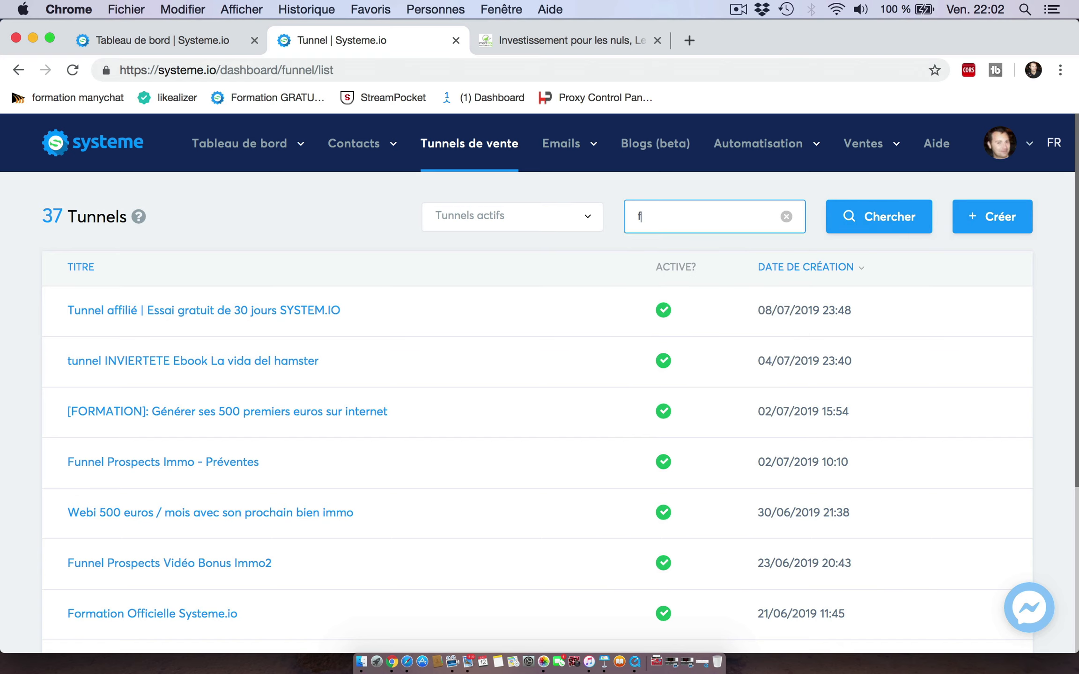
{"action": "key", "text": "BackSpace"}
{"action": "type", "text": "f"}
{"action": "key", "text": "Return"}
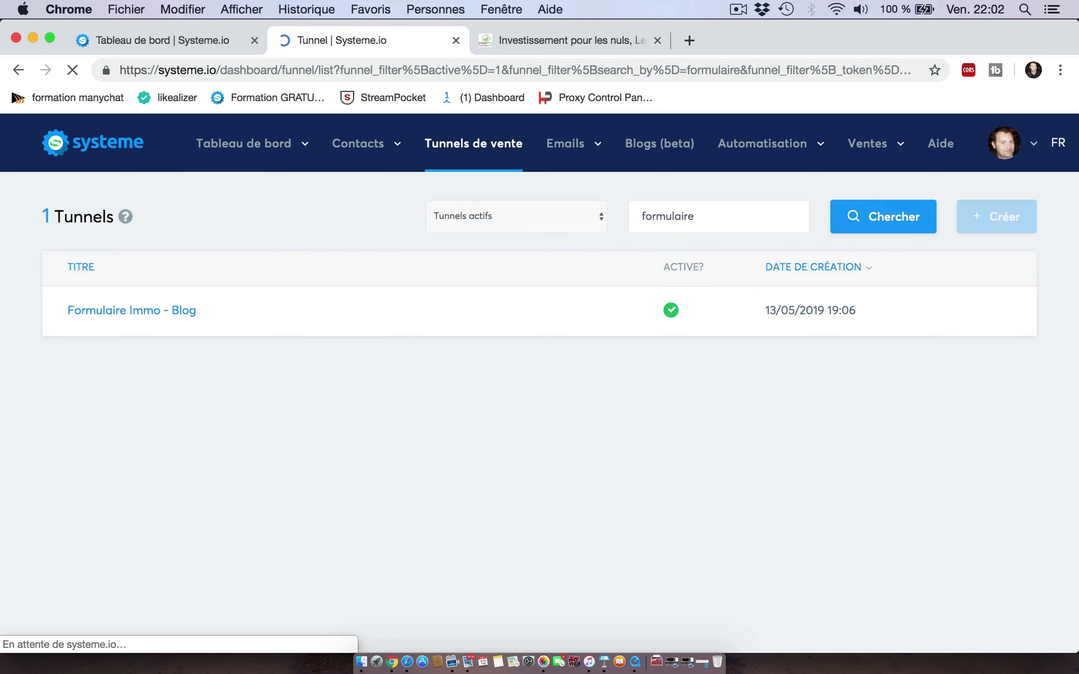
{"action": "left_click", "coordinate": [149, 312]}
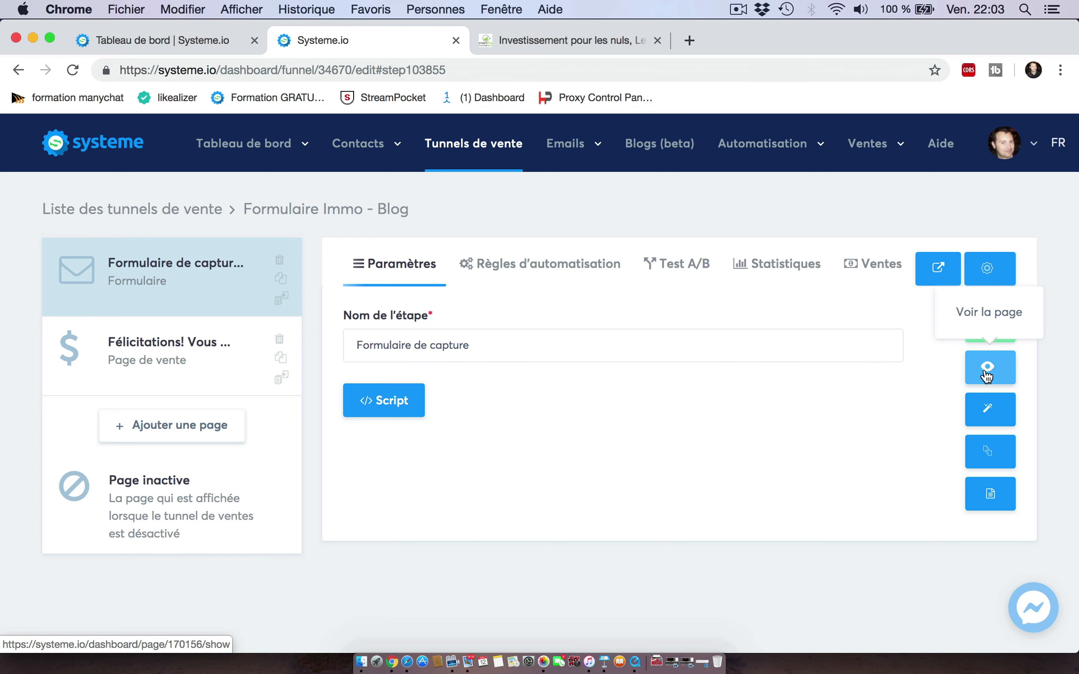
Step: Preview the capture form page, scroll through it, and close the preview
{"action": "left_click", "coordinate": [986, 375]}
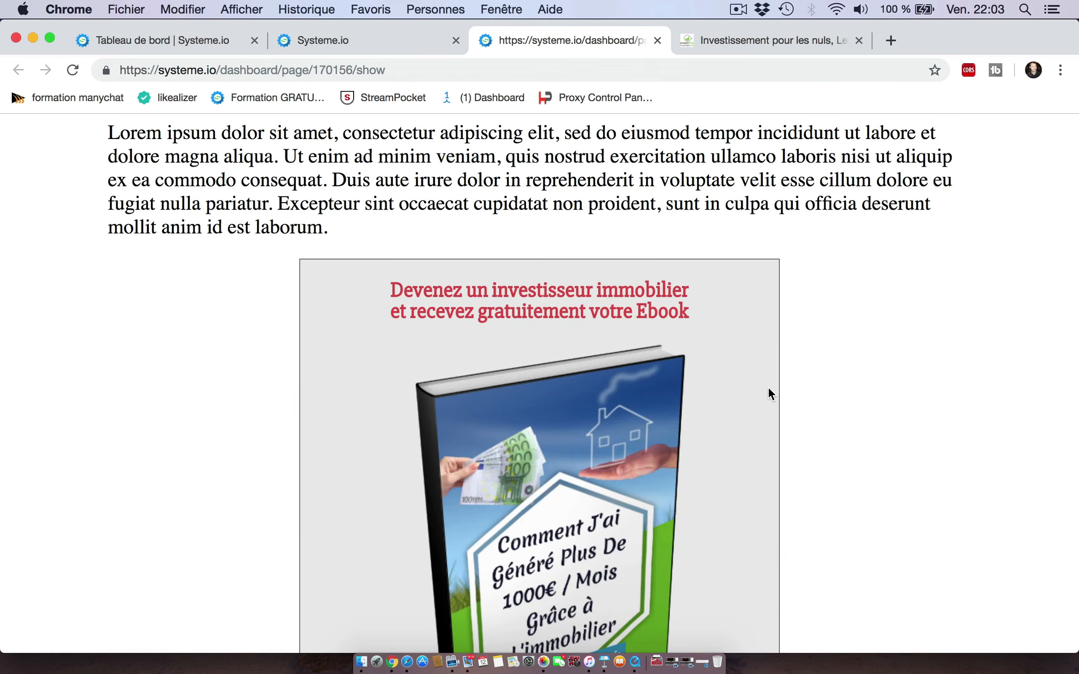
{"action": "scroll", "coordinate": [769, 389], "scroll_direction": "down", "scroll_amount": 10}
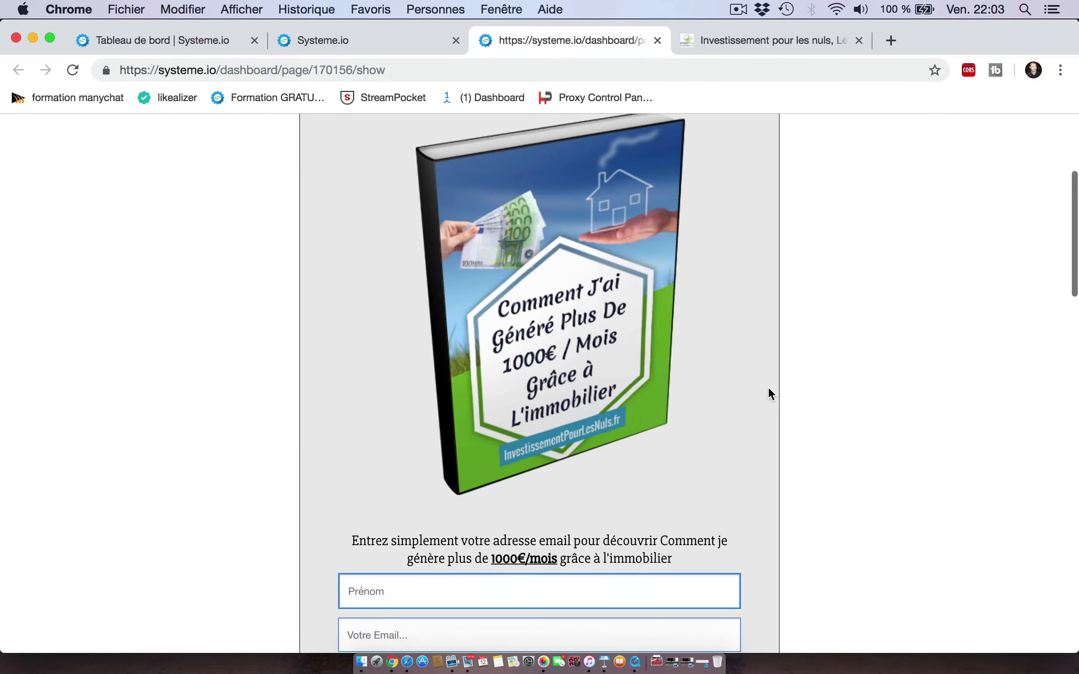
{"action": "scroll", "coordinate": [768, 387], "scroll_direction": "down", "scroll_amount": 7}
{"action": "scroll", "coordinate": [768, 386], "scroll_direction": "up", "scroll_amount": 5}
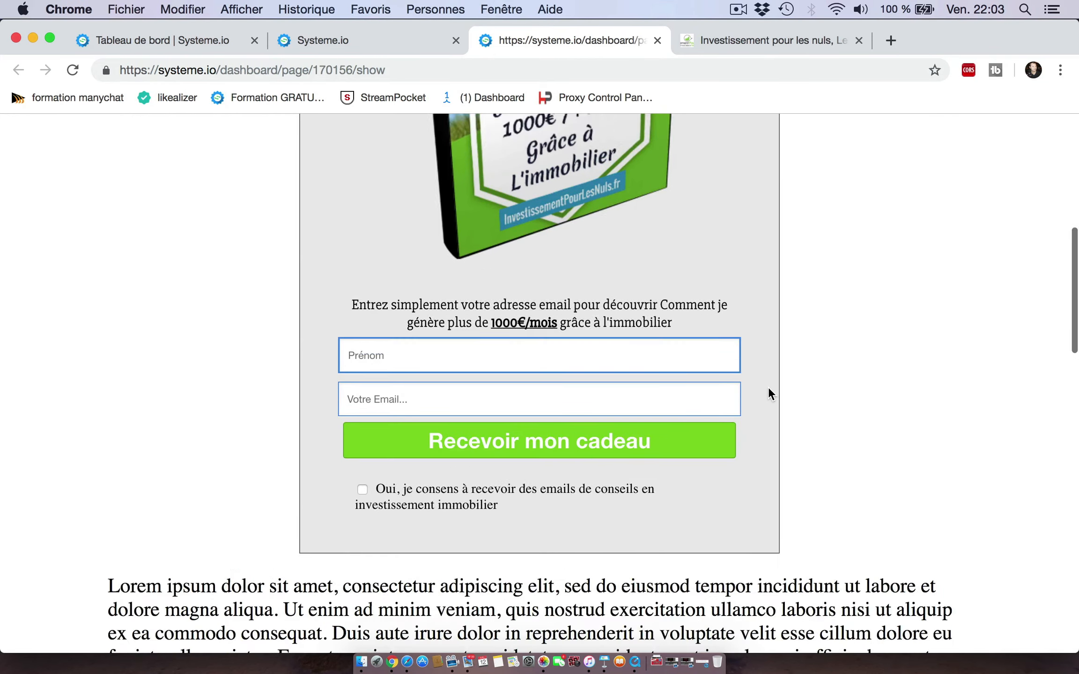
{"action": "scroll", "coordinate": [768, 388], "scroll_direction": "up", "scroll_amount": 10}
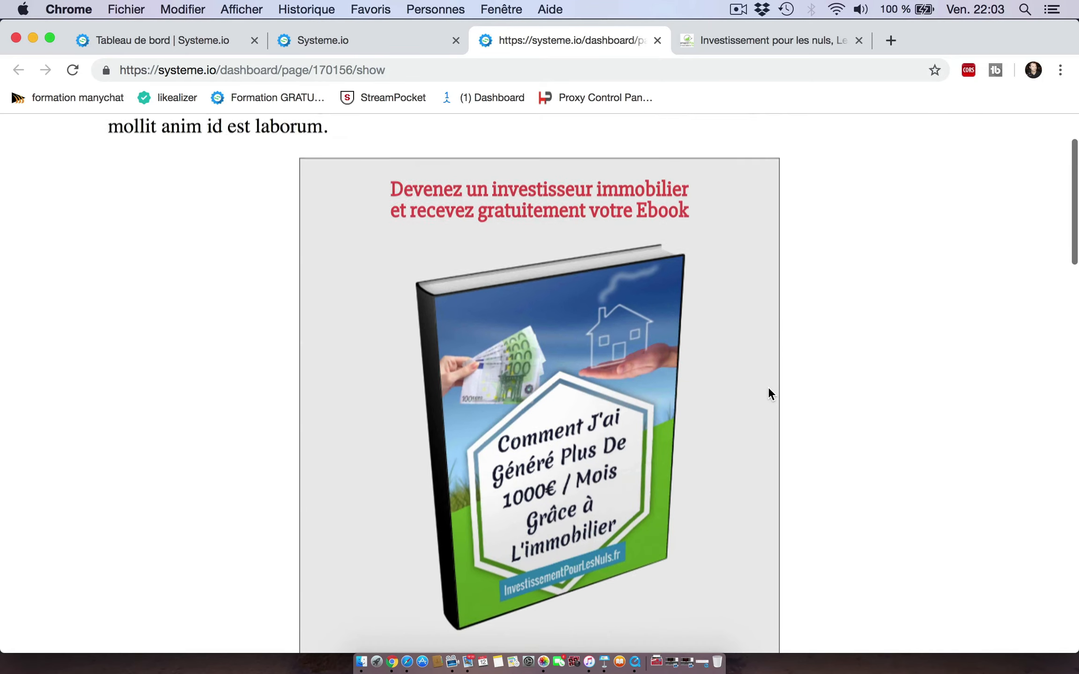
{"action": "scroll", "coordinate": [768, 387], "scroll_direction": "down", "scroll_amount": 13}
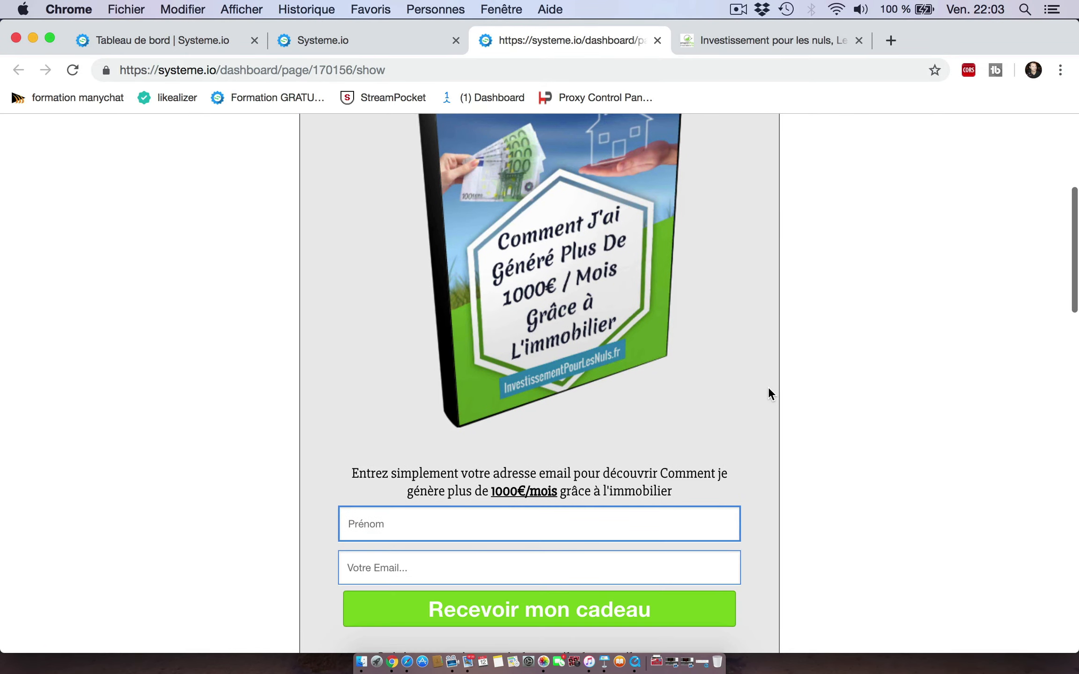
{"action": "scroll", "coordinate": [768, 386], "scroll_direction": "down", "scroll_amount": 2}
{"action": "scroll", "coordinate": [768, 387], "scroll_direction": "up", "scroll_amount": 1}
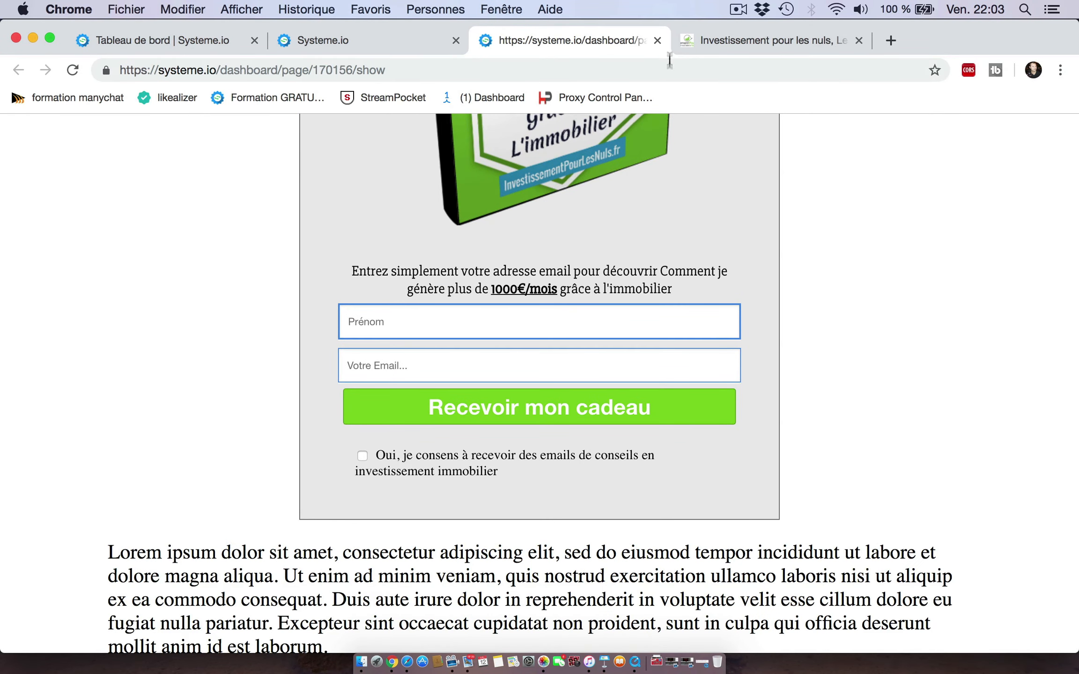
{"action": "left_click", "coordinate": [657, 41]}
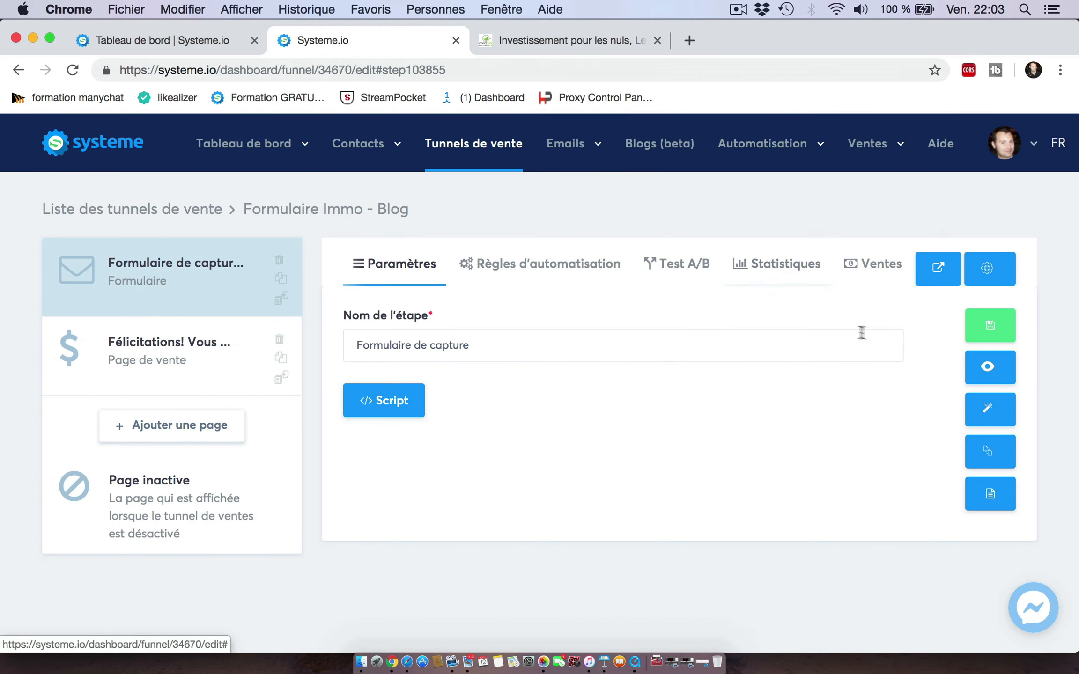
Step: Open the capture form page in the editor and examine its form fields and element panel
{"action": "left_click", "coordinate": [986, 407]}
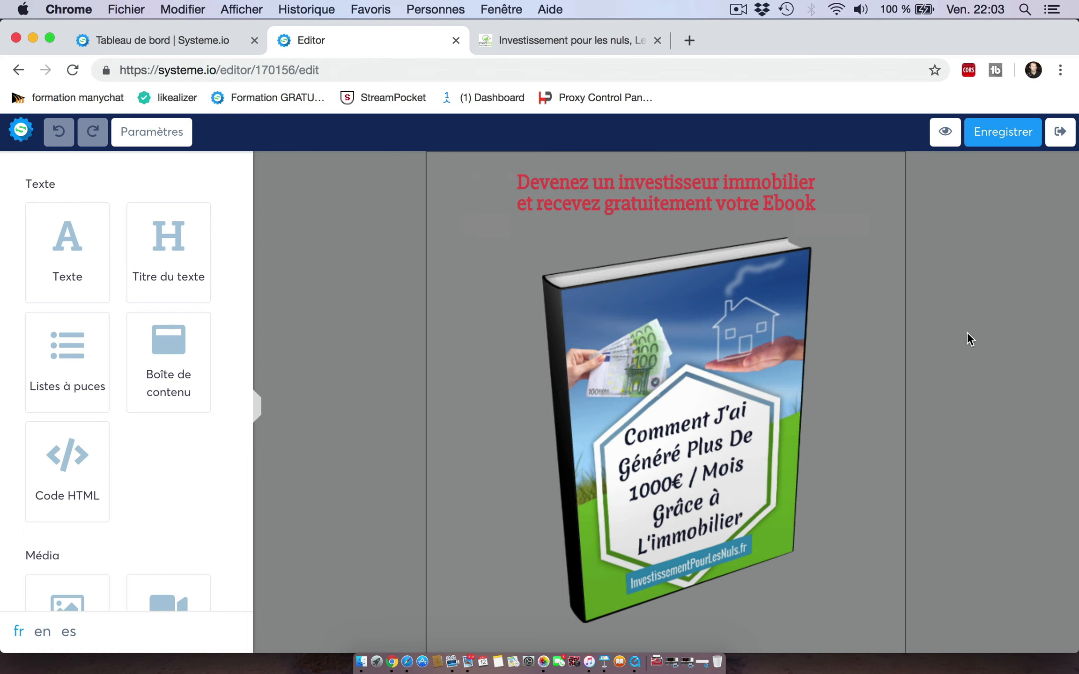
{"action": "scroll", "coordinate": [967, 332], "scroll_direction": "down", "scroll_amount": 3}
{"action": "scroll", "coordinate": [967, 333], "scroll_direction": "up", "scroll_amount": 3}
{"action": "scroll", "coordinate": [967, 333], "scroll_direction": "down", "scroll_amount": 3}
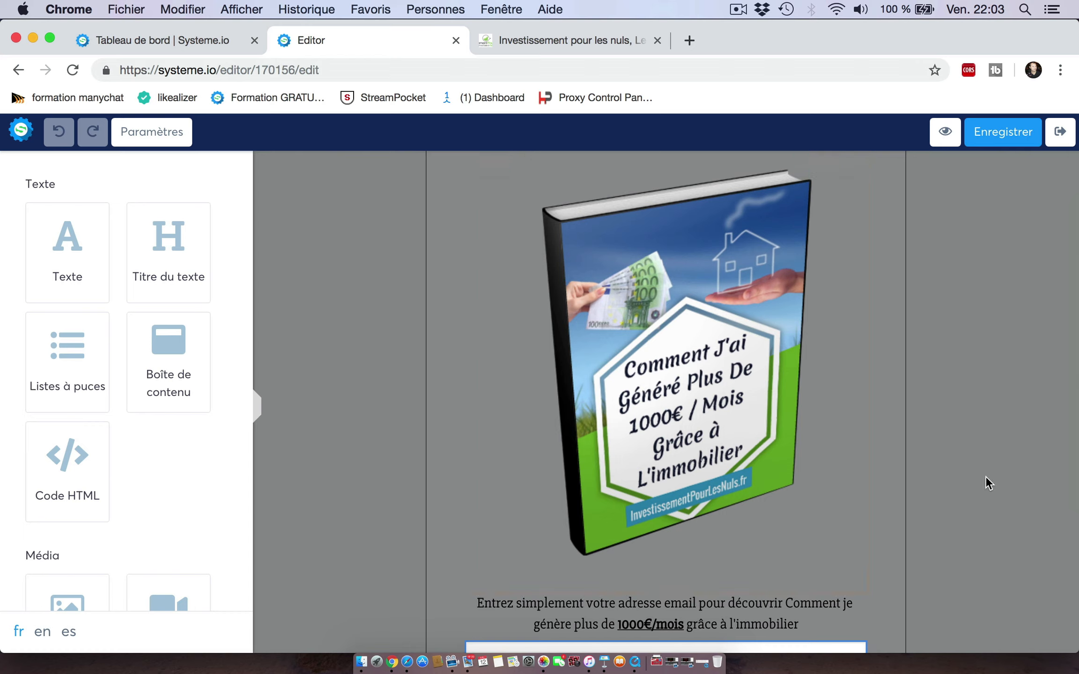
{"action": "scroll", "coordinate": [986, 478], "scroll_direction": "down", "scroll_amount": 2}
{"action": "scroll", "coordinate": [985, 475], "scroll_direction": "down", "scroll_amount": 4}
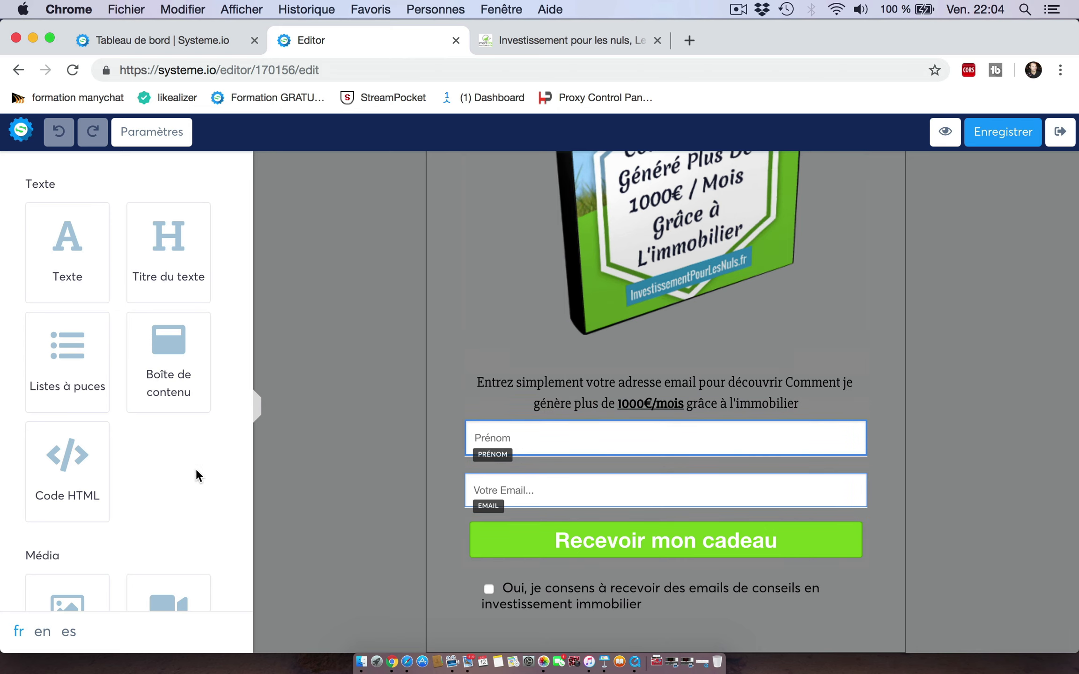
{"action": "scroll", "coordinate": [196, 467], "scroll_direction": "down", "scroll_amount": 10}
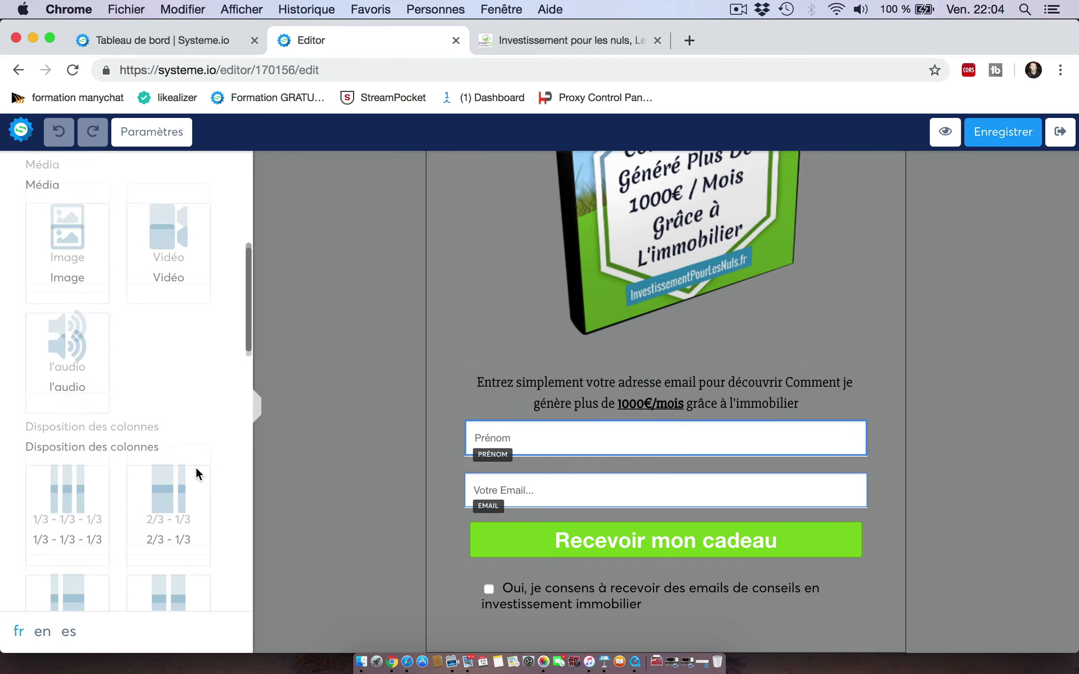
{"action": "scroll", "coordinate": [195, 466], "scroll_direction": "down", "scroll_amount": 10}
{"action": "mouse_move", "coordinate": [84, 408]}
{"action": "left_mouse_down"}
{"action": "mouse_move", "coordinate": [358, 400]}
{"action": "mouse_move", "coordinate": [190, 417]}
{"action": "mouse_move", "coordinate": [103, 400]}
{"action": "left_mouse_up"}
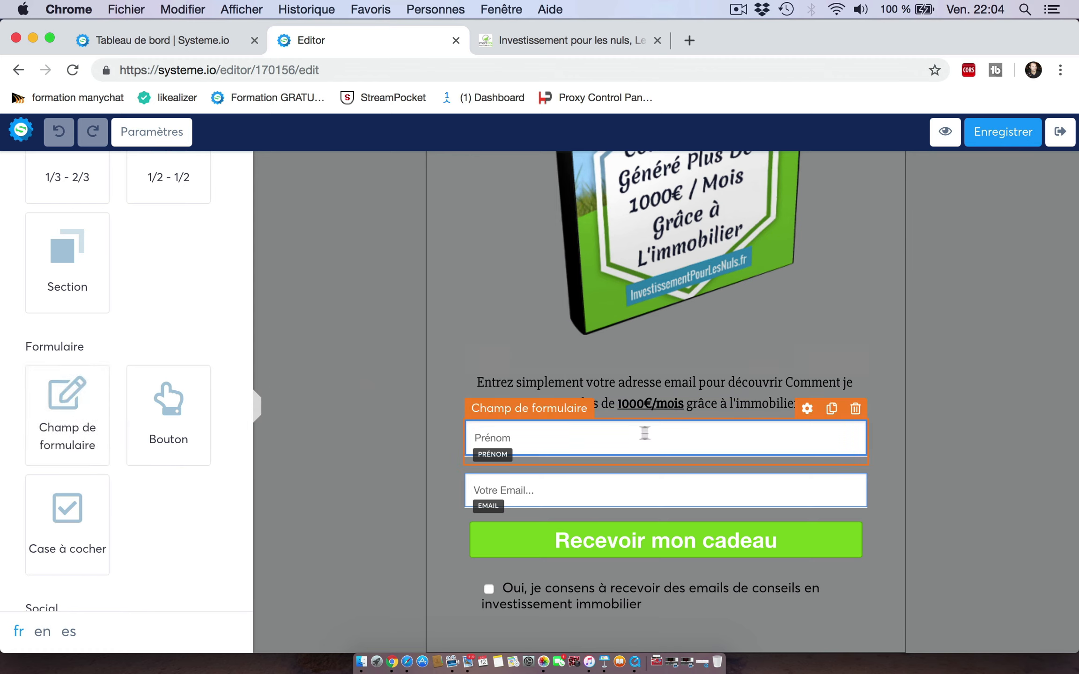
Step: Open the Prénom form field's settings and its data type options
{"action": "left_click", "coordinate": [807, 411]}
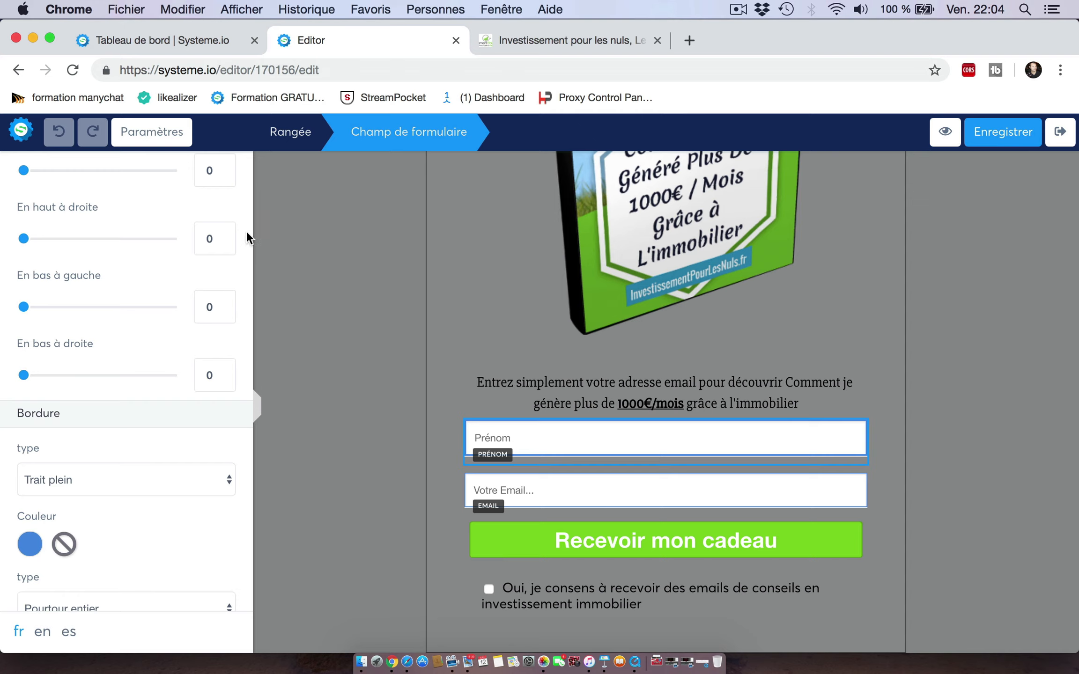
{"action": "scroll", "coordinate": [247, 233], "scroll_direction": "up", "scroll_amount": 10}
{"action": "scroll", "coordinate": [247, 233], "scroll_direction": "up", "scroll_amount": 8}
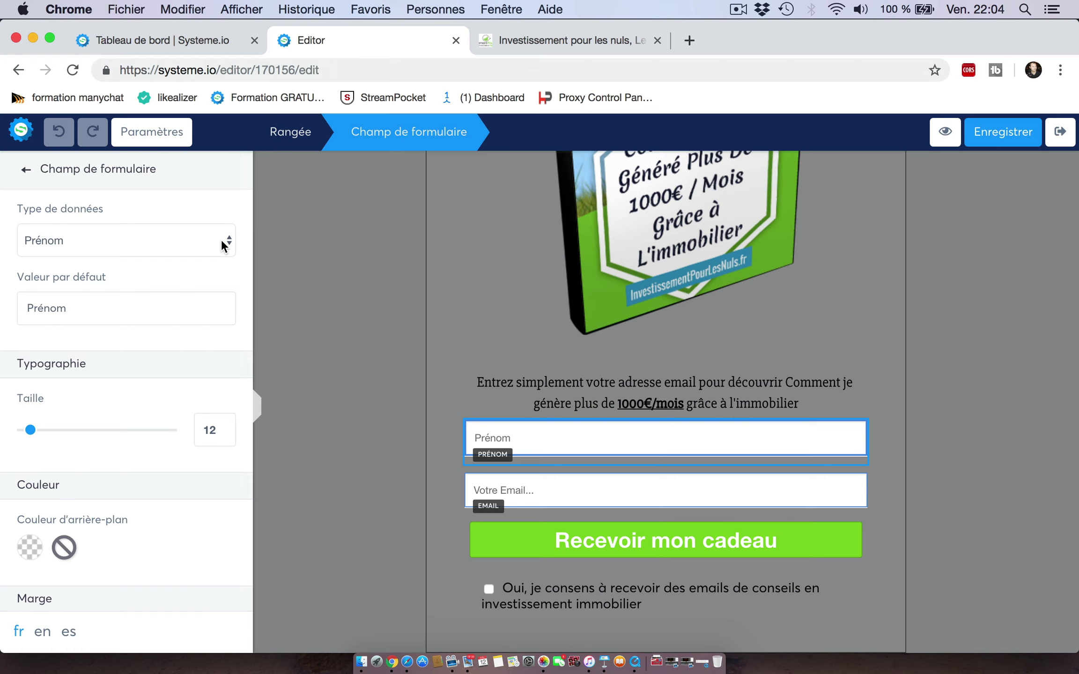
{"action": "left_click", "coordinate": [229, 244]}
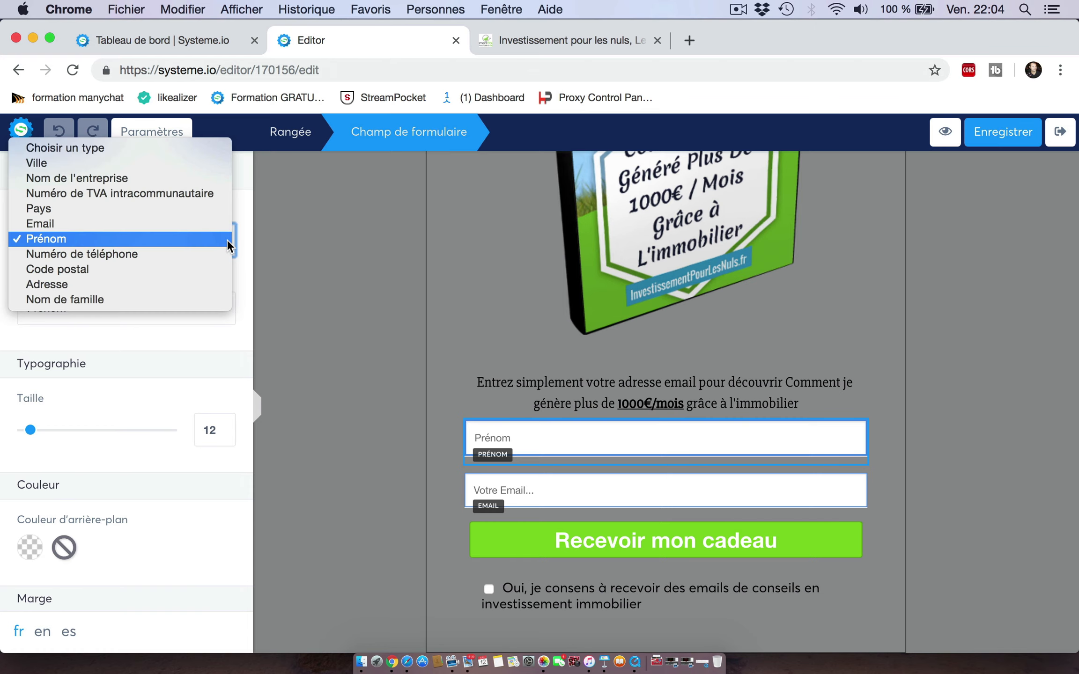
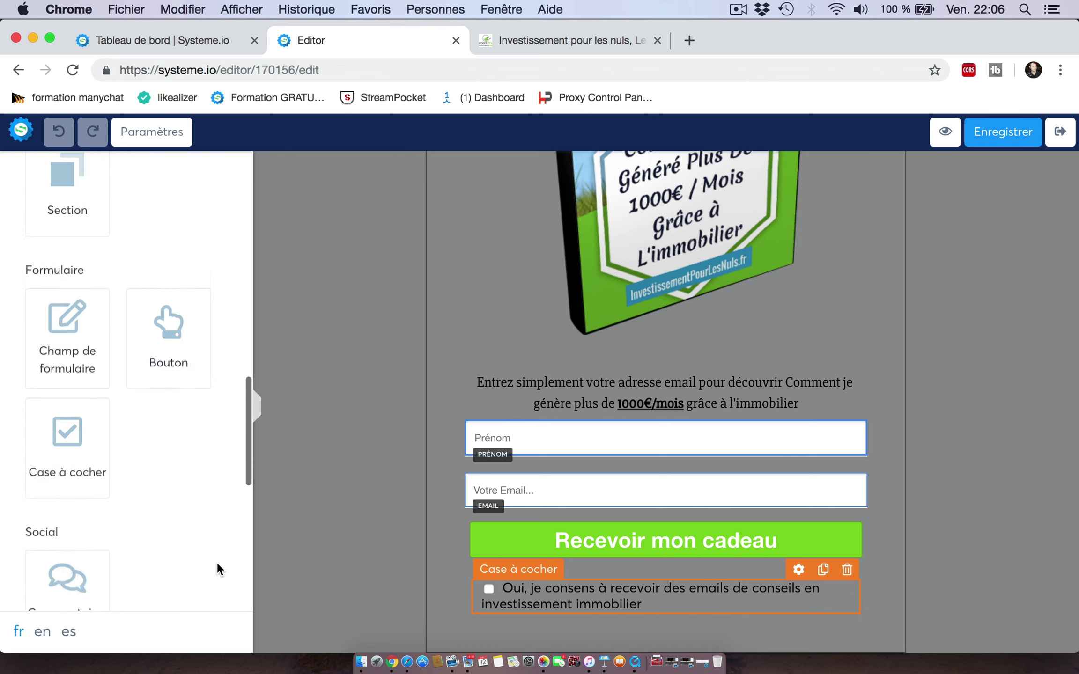
{"action": "scroll", "coordinate": [216, 562], "scroll_direction": "up", "scroll_amount": 4}
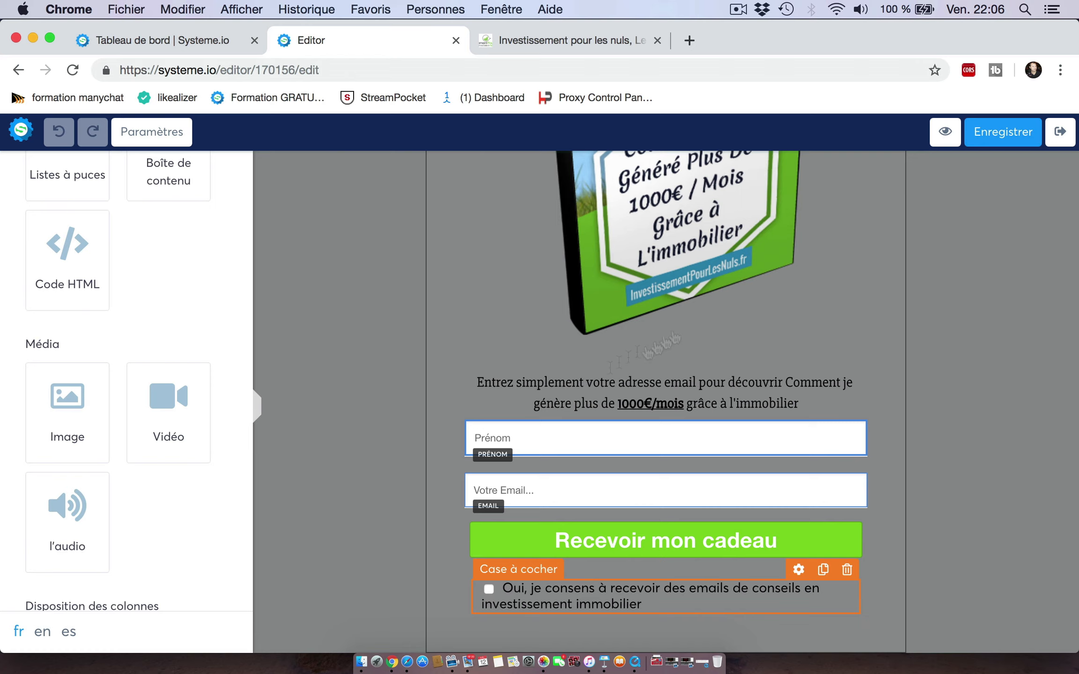
Step: Save the capture form page and exit the editor back to the funnel
{"action": "left_click", "coordinate": [991, 136]}
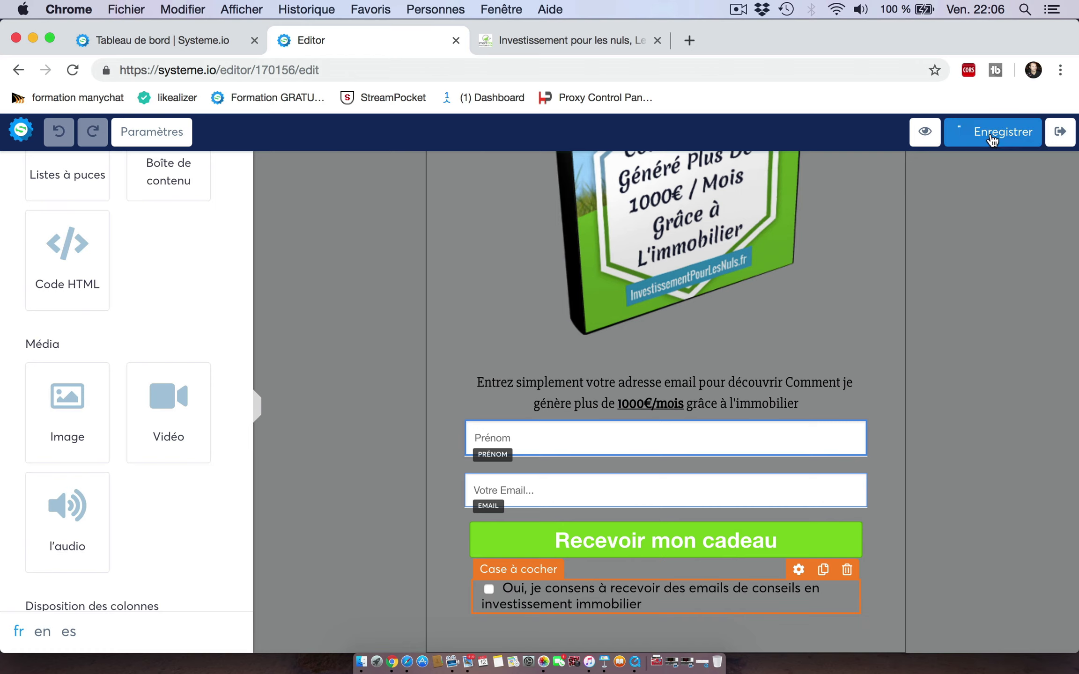
{"action": "left_click", "coordinate": [1059, 143]}
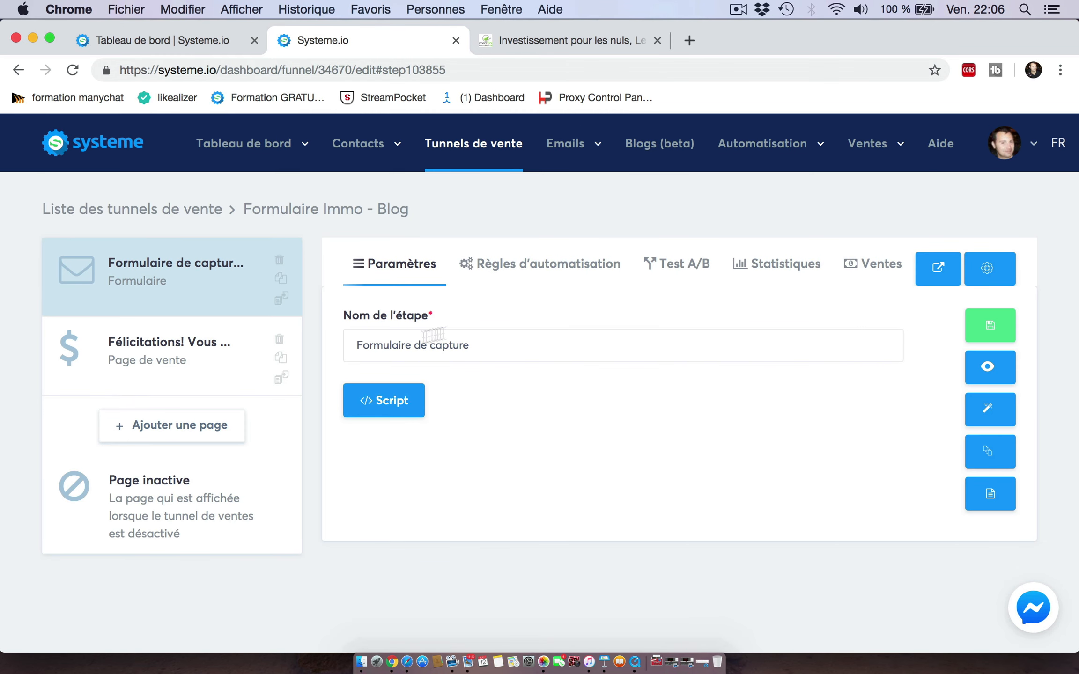
Step: Open the capture page's script tag and copy the embed script to the clipboard
{"action": "left_click", "coordinate": [395, 415]}
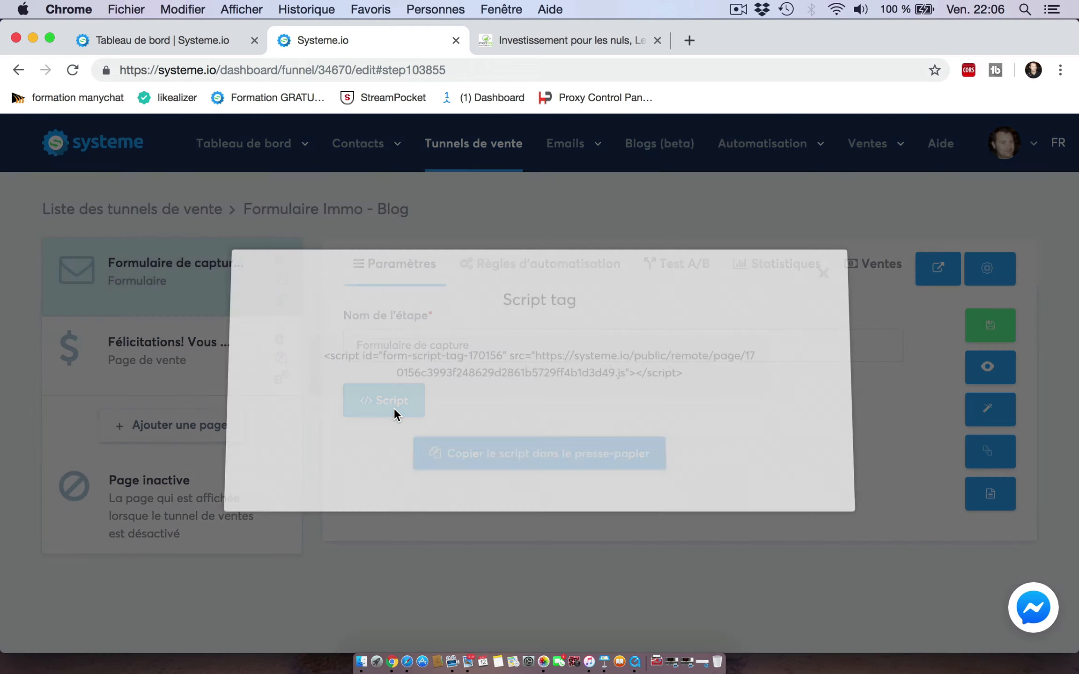
{"action": "left_click", "coordinate": [527, 461]}
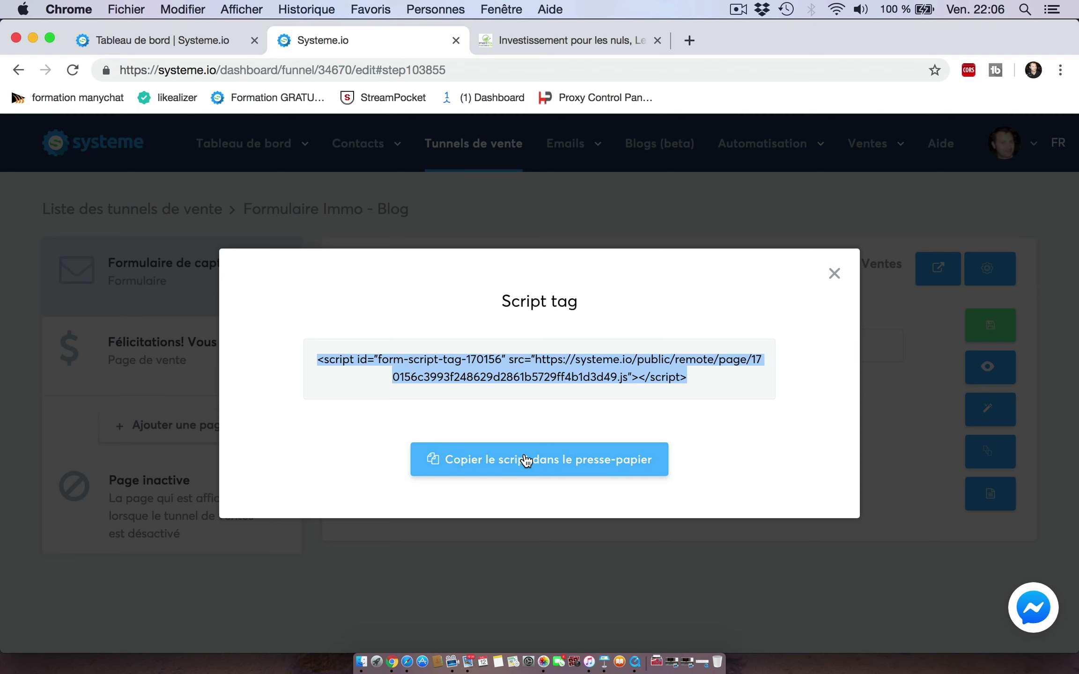
Step: Switch to the blog tab and open the WordPress admin dashboard at /wp-admin
{"action": "left_click", "coordinate": [518, 42]}
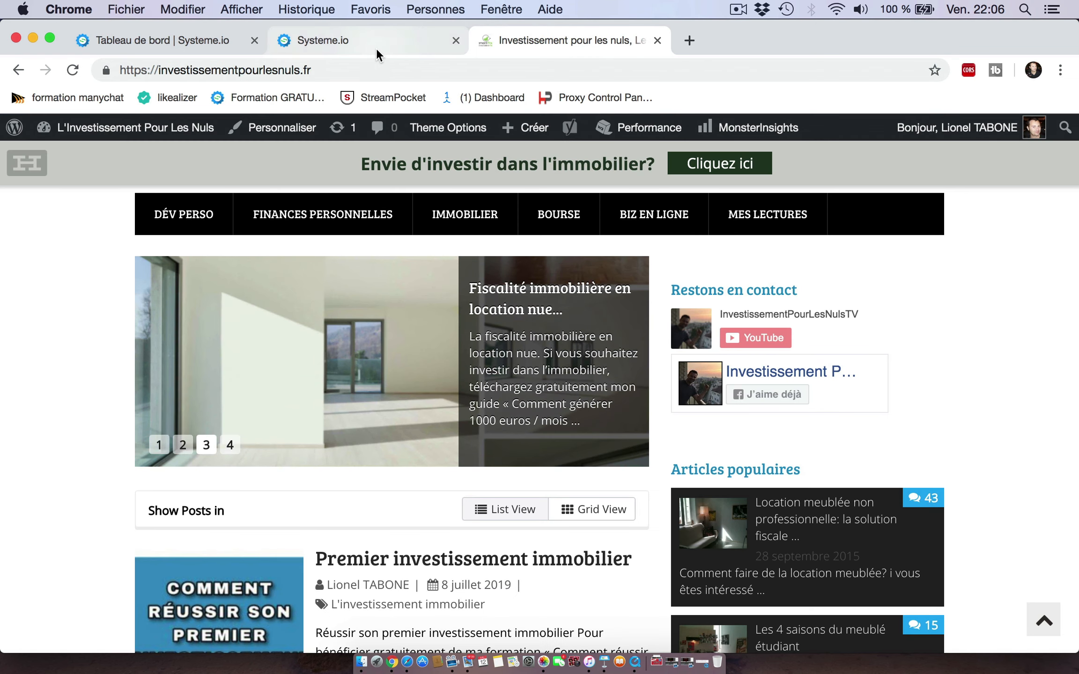
{"action": "left_click", "coordinate": [333, 69]}
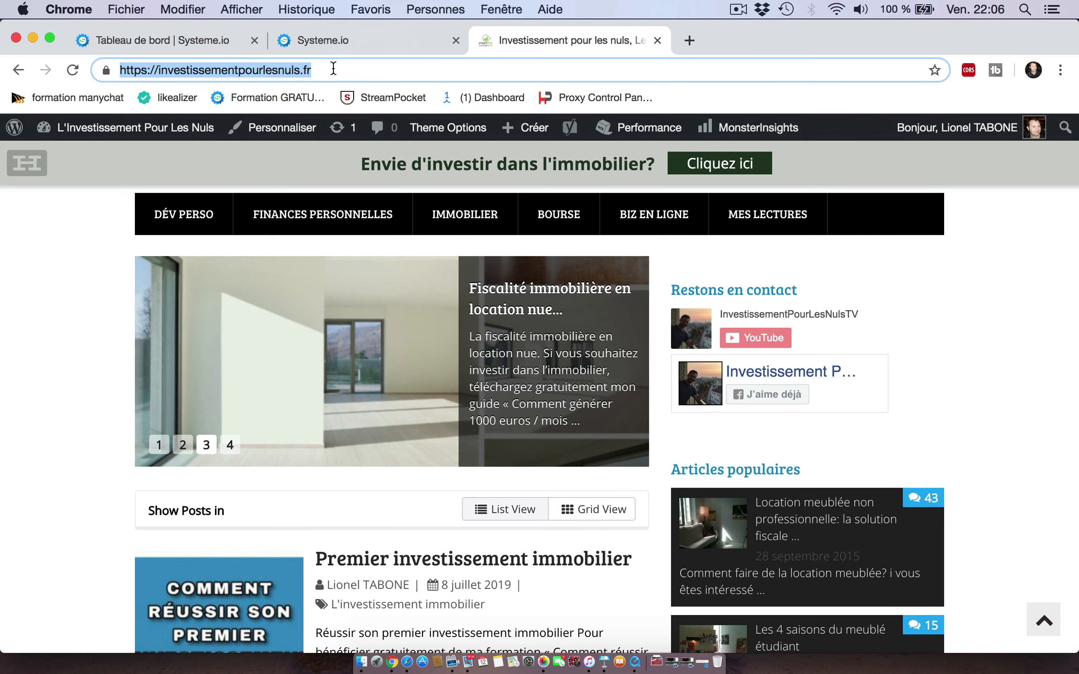
{"action": "left_click", "coordinate": [333, 68]}
{"action": "type", "text": "/"}
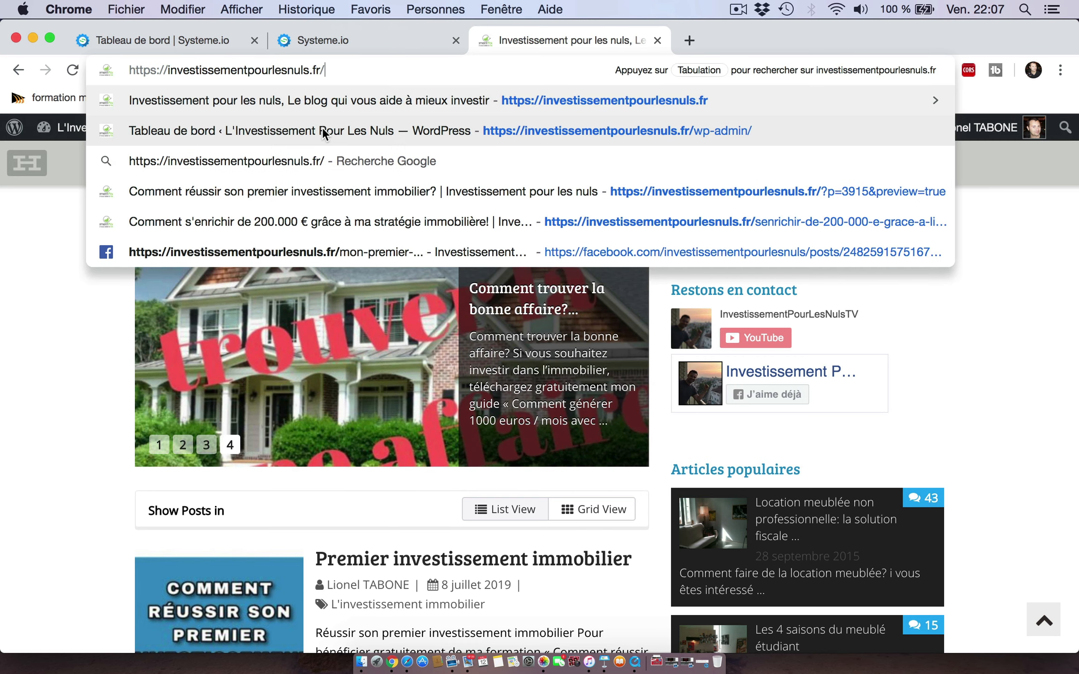
{"action": "left_click", "coordinate": [323, 129]}
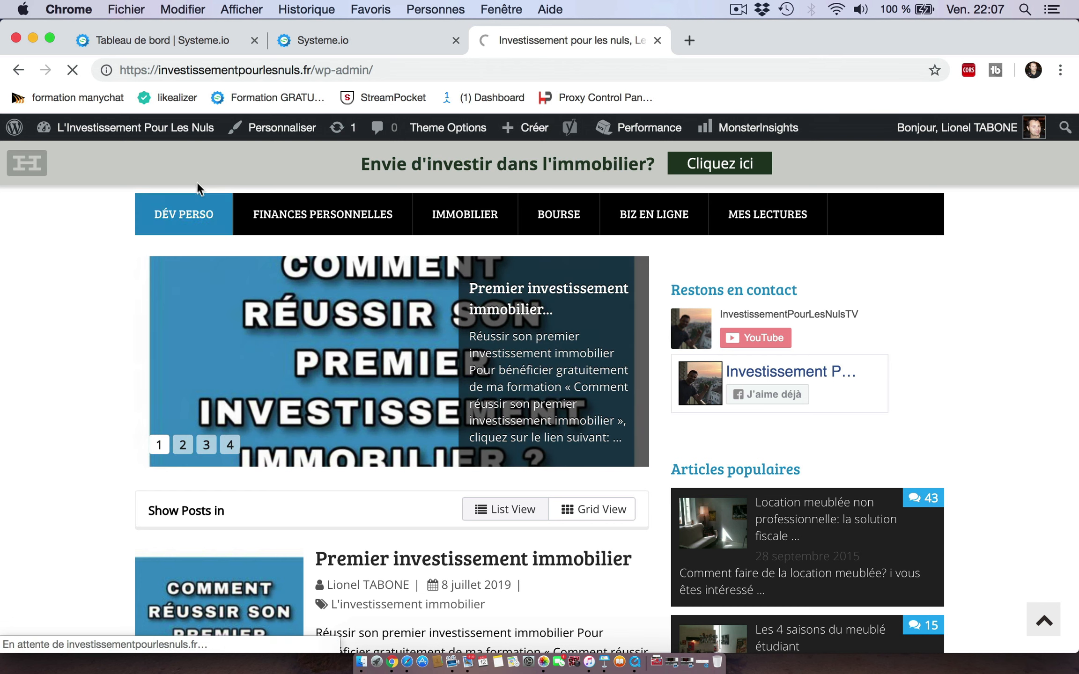
{"action": "mouse_move", "coordinate": [187, 130]}
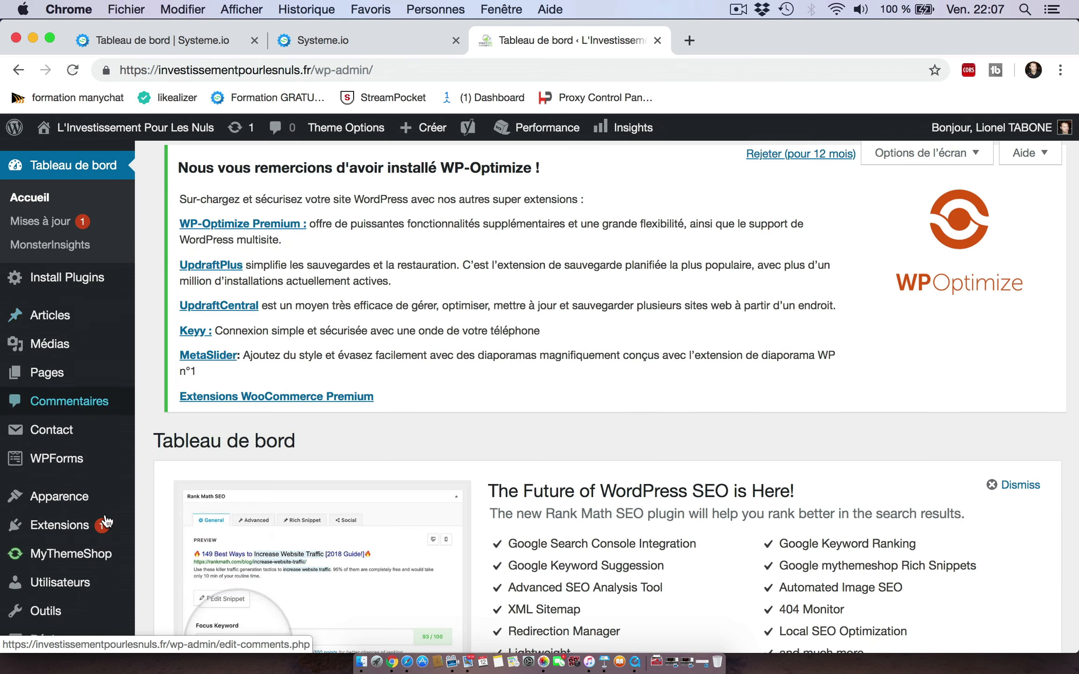
Step: Go to Appearance Widgets and add a Custom HTML (HTML personnalisé) widget to the Sidebar
{"action": "left_click", "coordinate": [74, 498]}
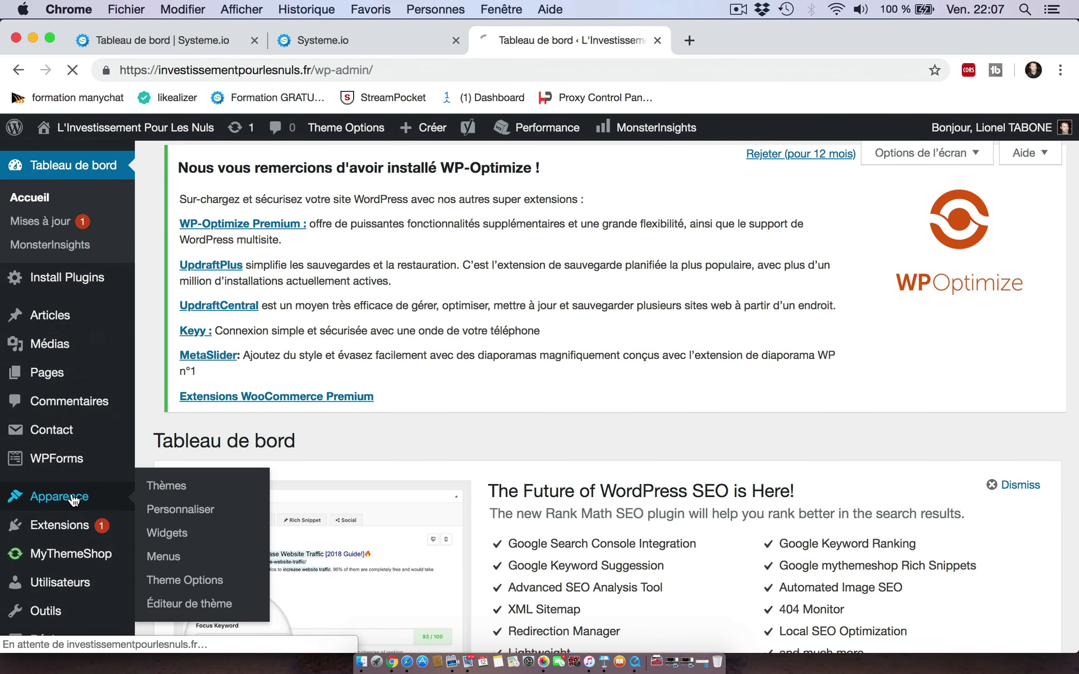
{"action": "left_click", "coordinate": [173, 535]}
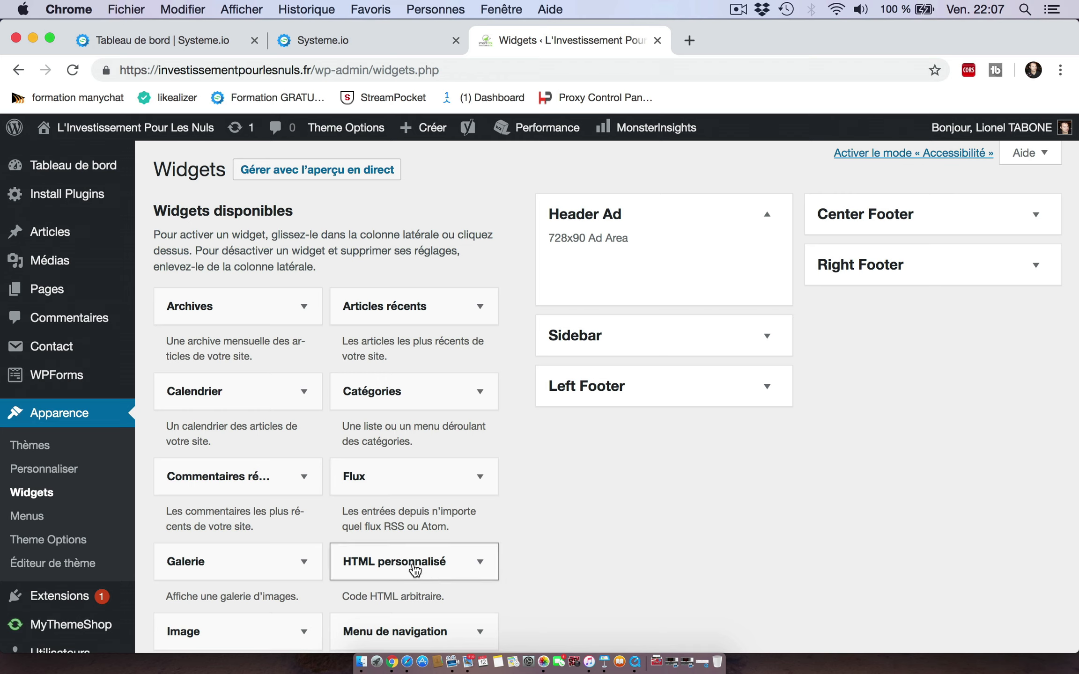
{"action": "left_click", "coordinate": [771, 335]}
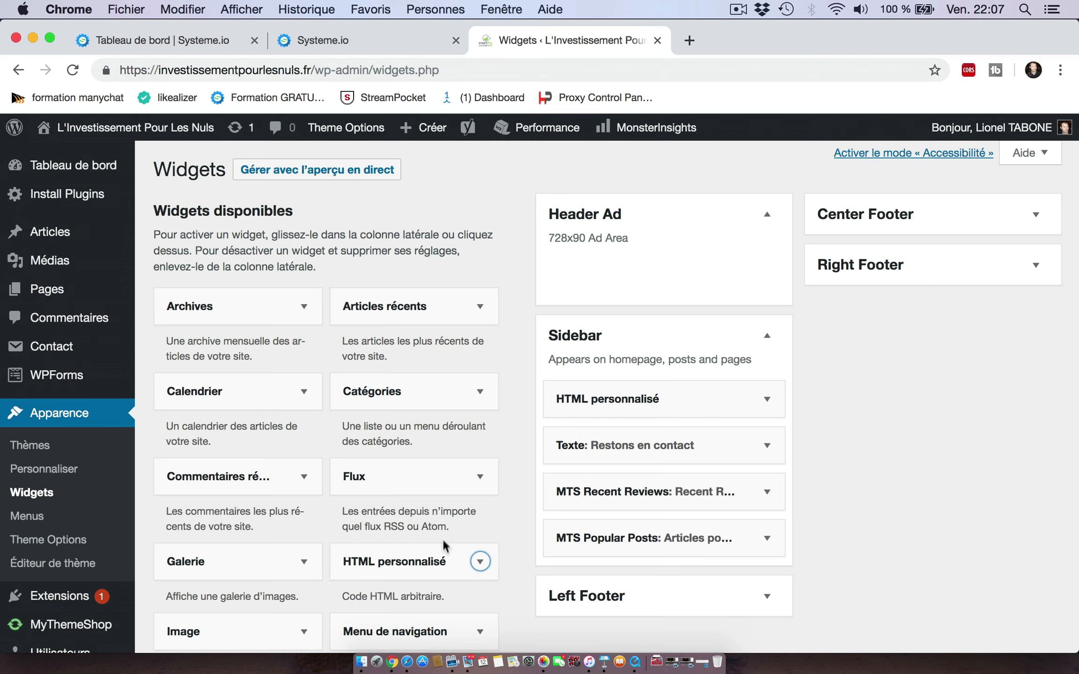
{"action": "left_click", "coordinate": [480, 561]}
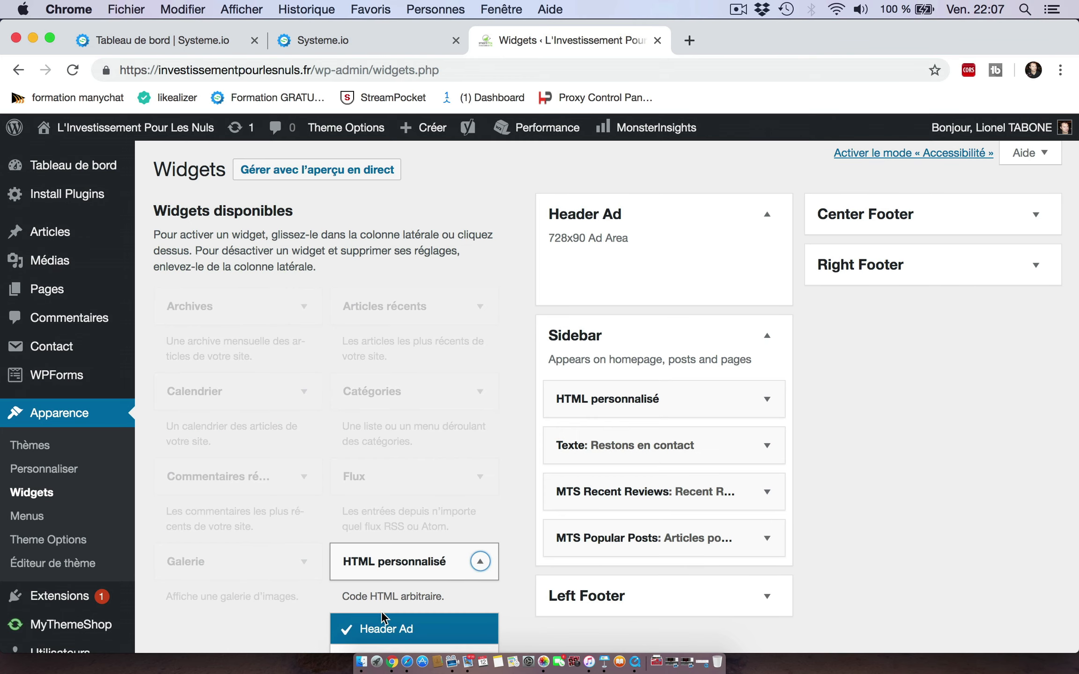
{"action": "scroll", "coordinate": [381, 606], "scroll_direction": "down", "scroll_amount": 4}
{"action": "scroll", "coordinate": [381, 606], "scroll_direction": "up", "scroll_amount": 1}
{"action": "left_click", "coordinate": [375, 527]}
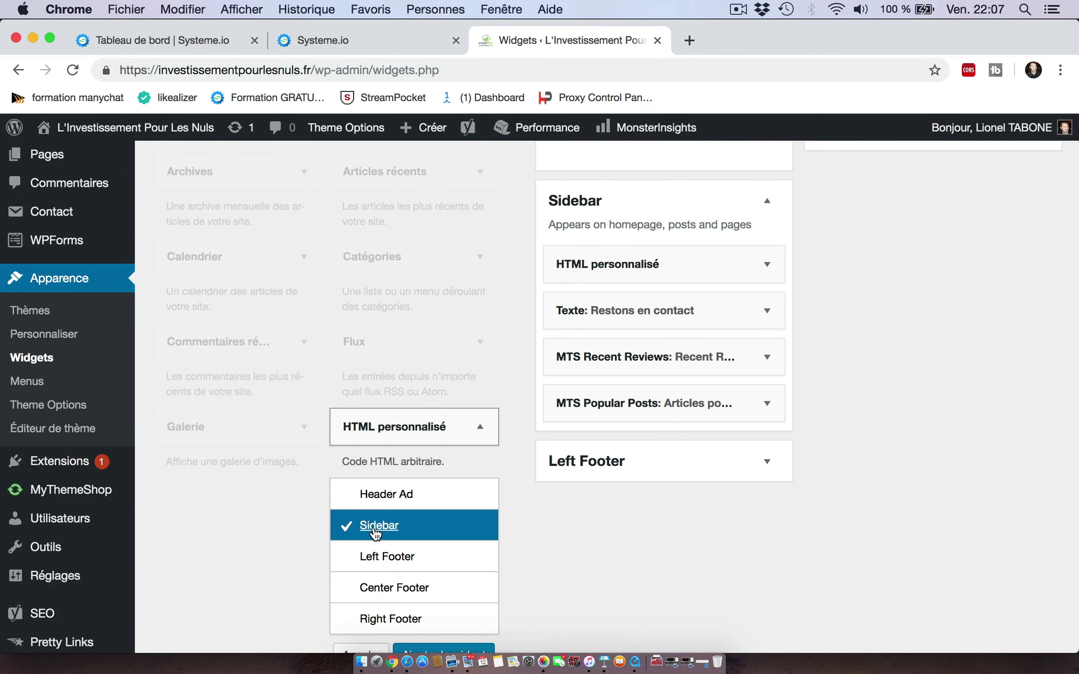
{"action": "scroll", "coordinate": [472, 559], "scroll_direction": "down", "scroll_amount": 1}
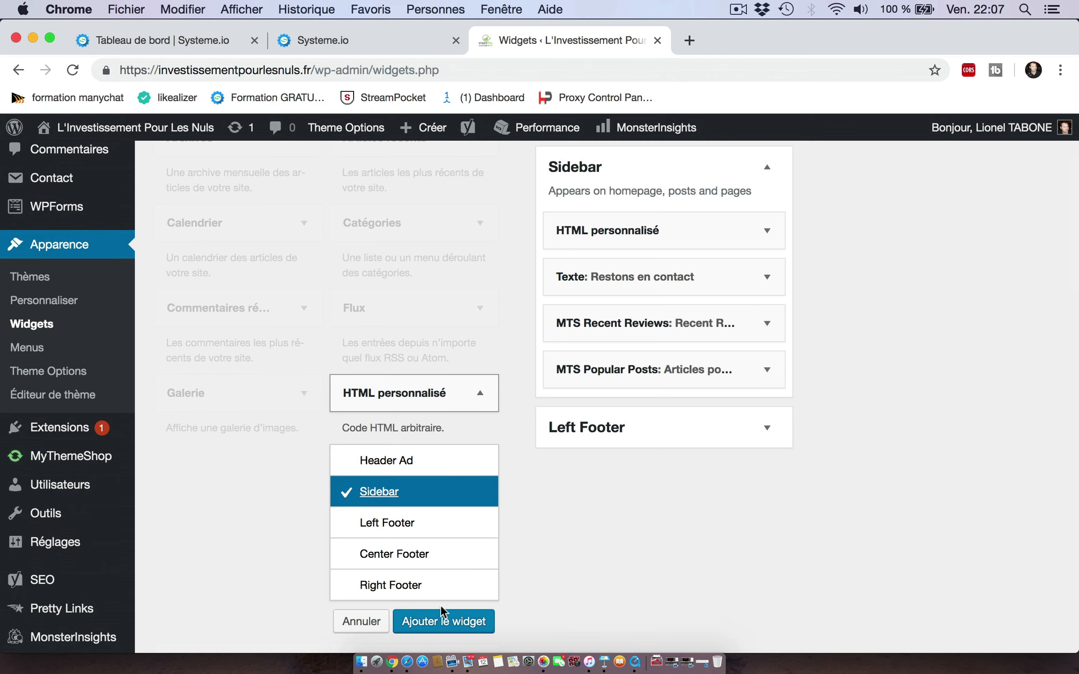
{"action": "left_click", "coordinate": [435, 621]}
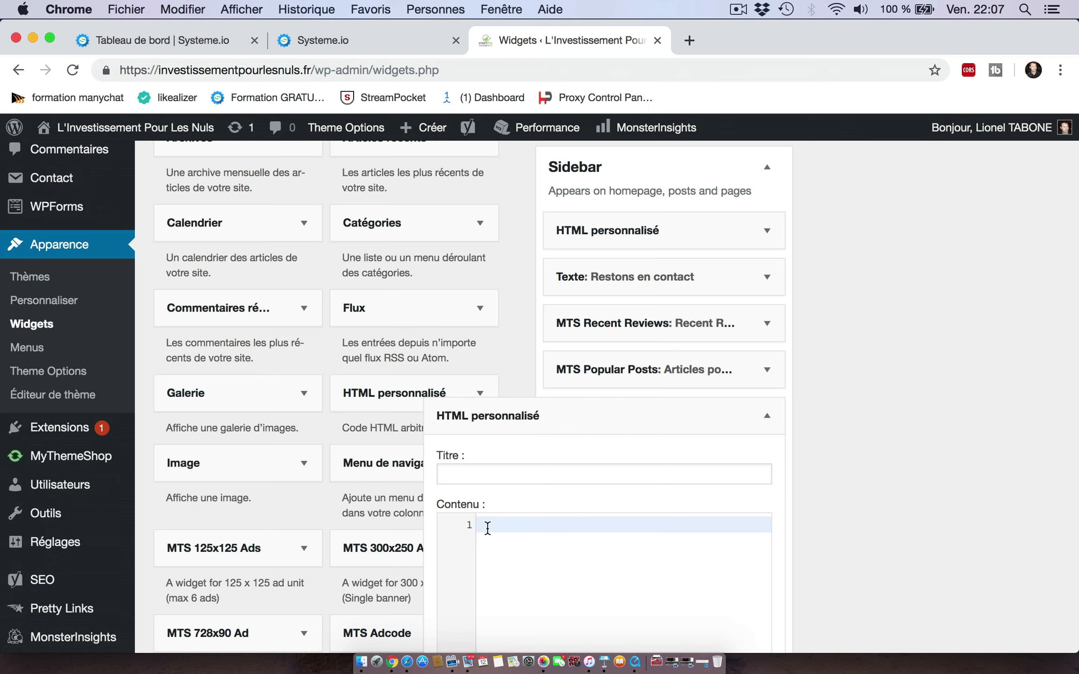
Step: Paste the Systeme.io form script into the widget's content, save it and close the widget
{"action": "key", "text": "super+v"}
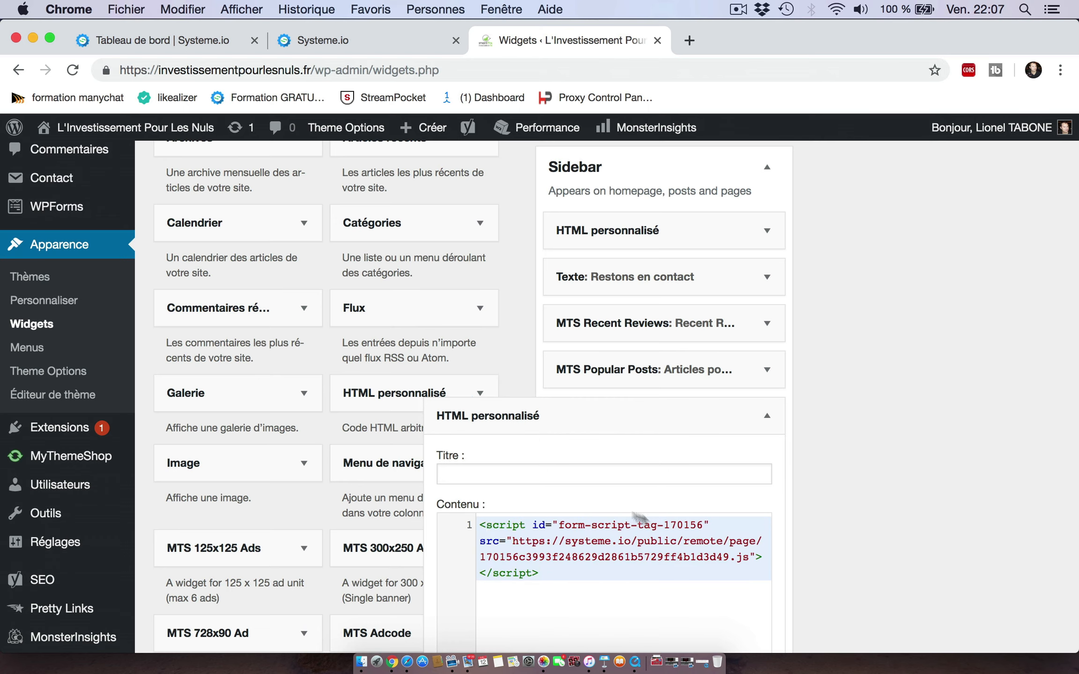
{"action": "scroll", "coordinate": [817, 542], "scroll_direction": "down", "scroll_amount": 6}
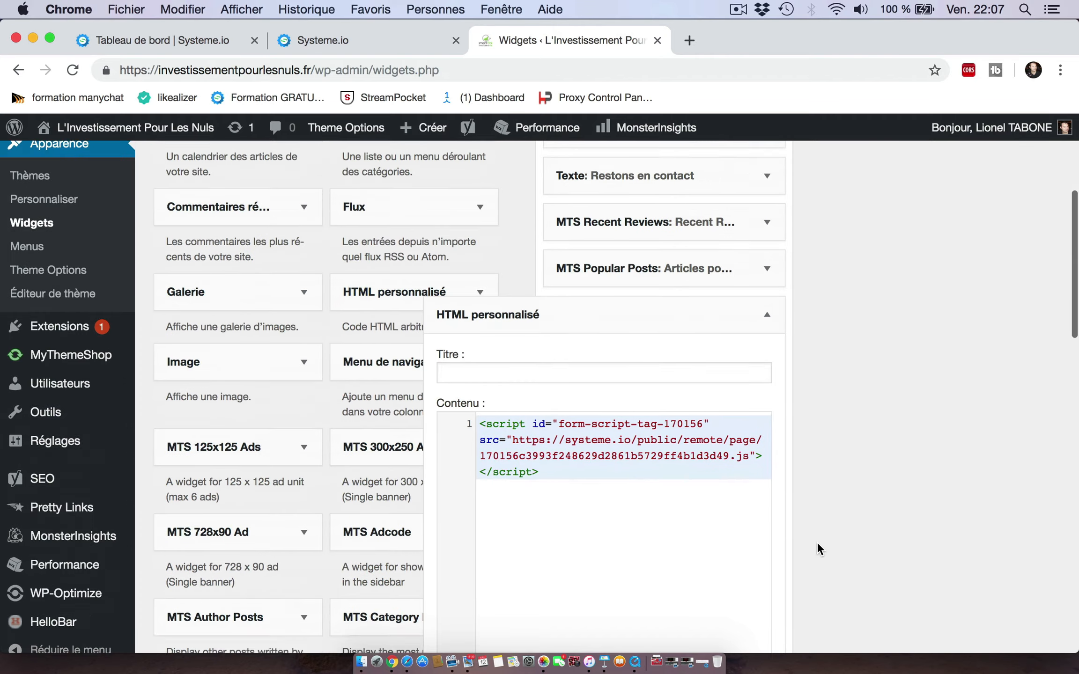
{"action": "left_click", "coordinate": [750, 528]}
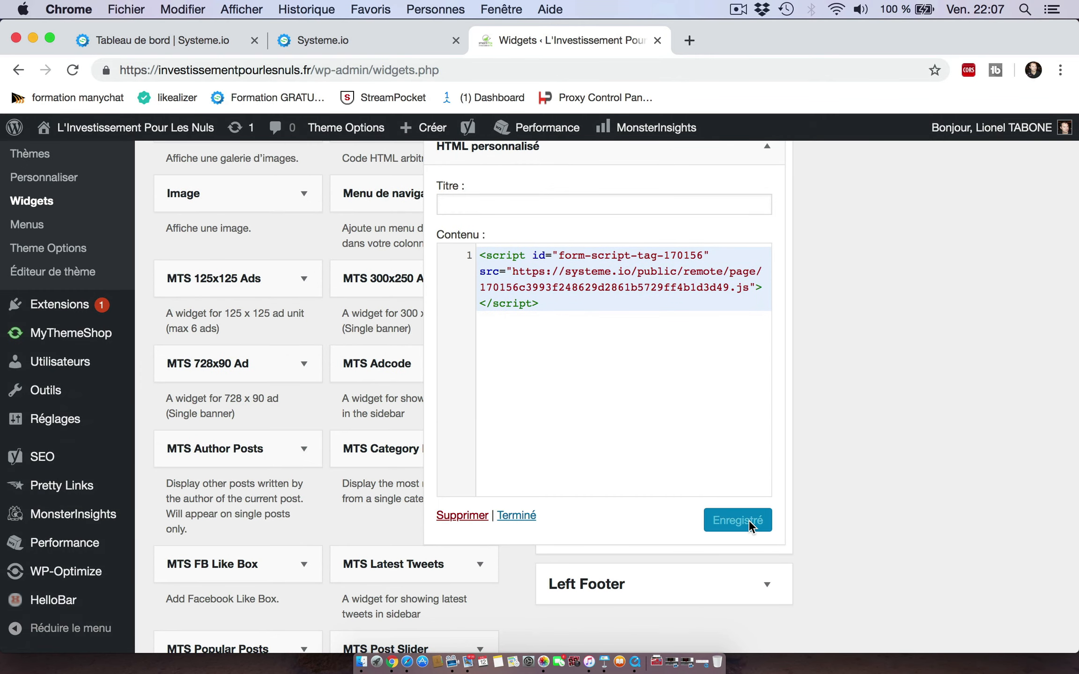
{"action": "left_click", "coordinate": [516, 515]}
{"action": "scroll", "coordinate": [849, 355], "scroll_direction": "up", "scroll_amount": 7}
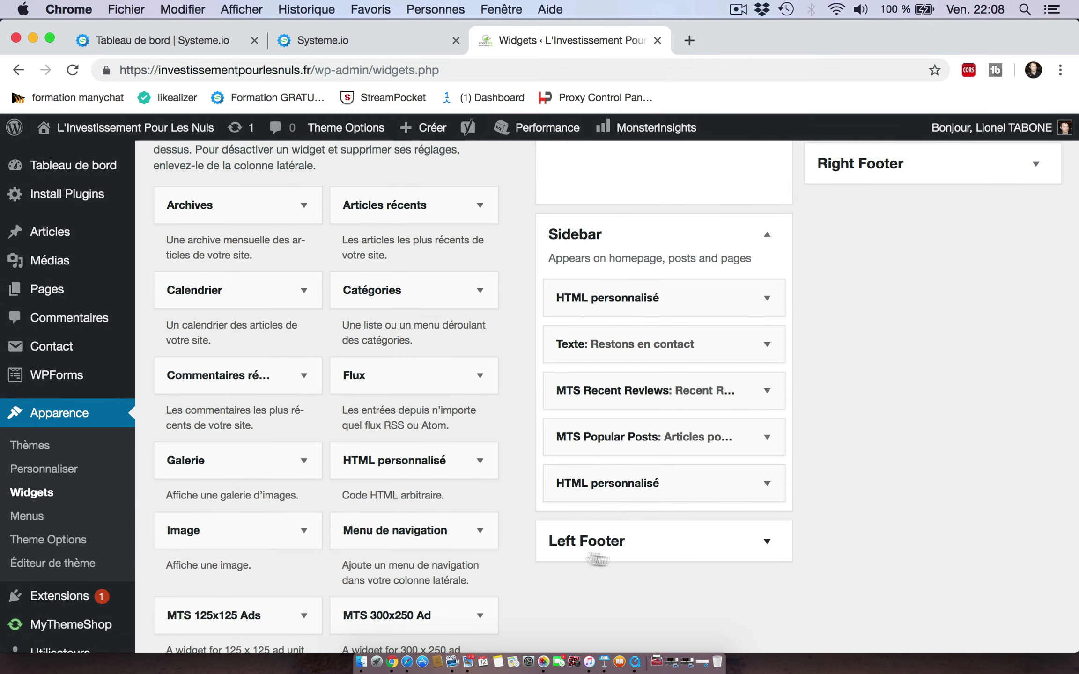
{"action": "left_click", "coordinate": [767, 484]}
{"action": "left_click", "coordinate": [768, 485]}
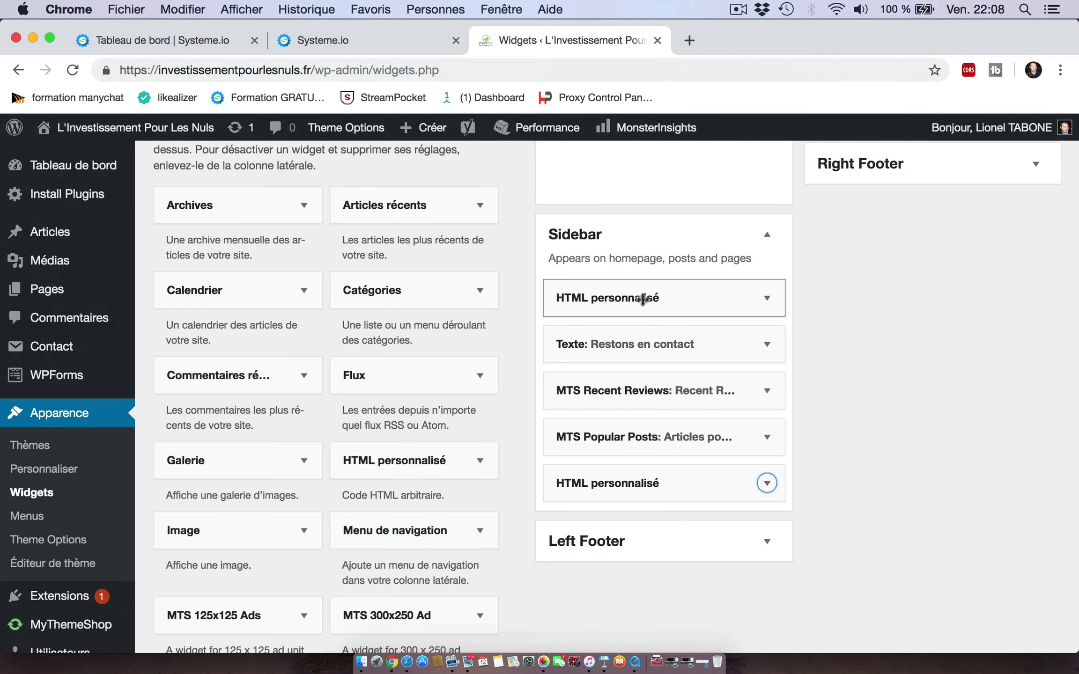
{"action": "scroll", "coordinate": [926, 427], "scroll_direction": "up", "scroll_amount": 4}
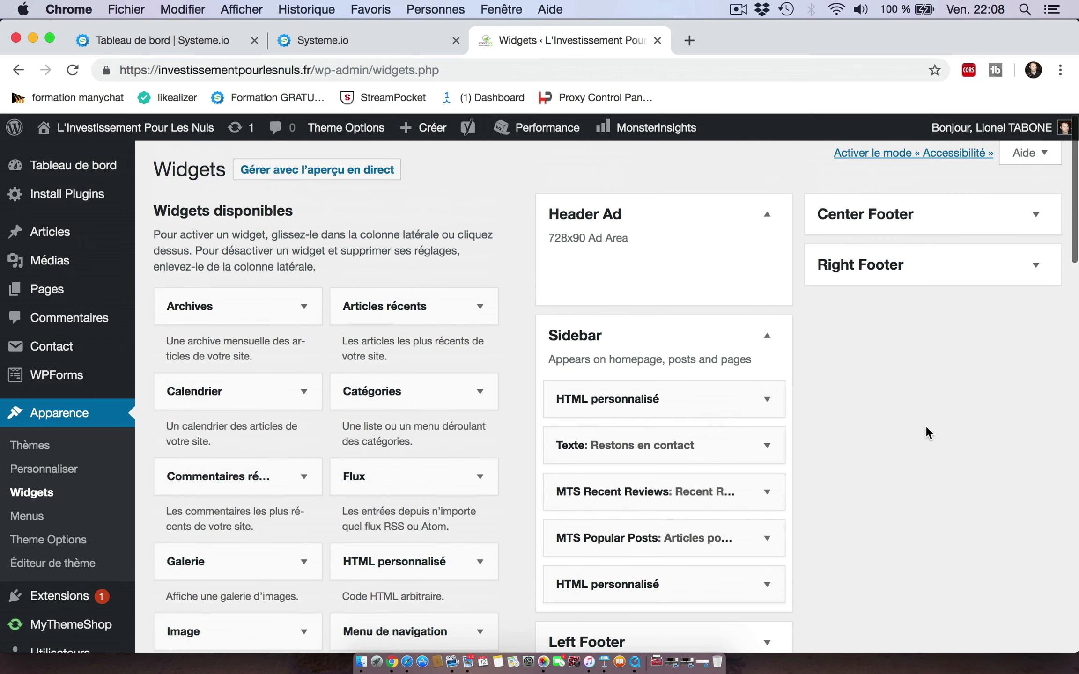
Step: Visit the public blog homepage and scroll through it to check the embedded form in the sidebar
{"action": "mouse_move", "coordinate": [110, 131]}
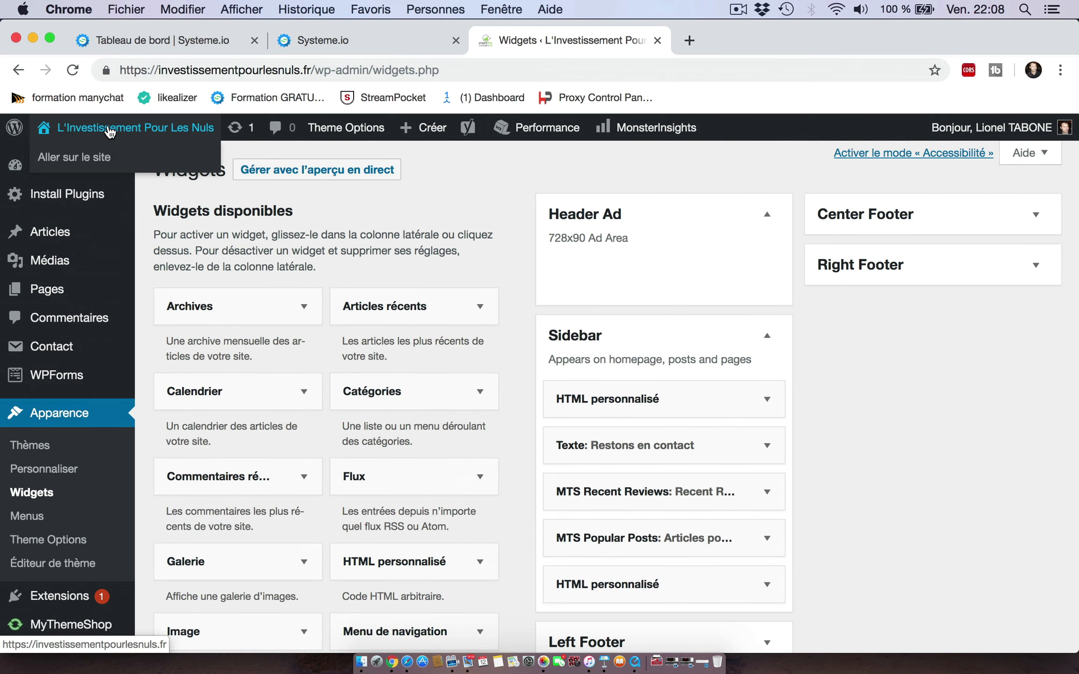
{"action": "left_click", "coordinate": [81, 161]}
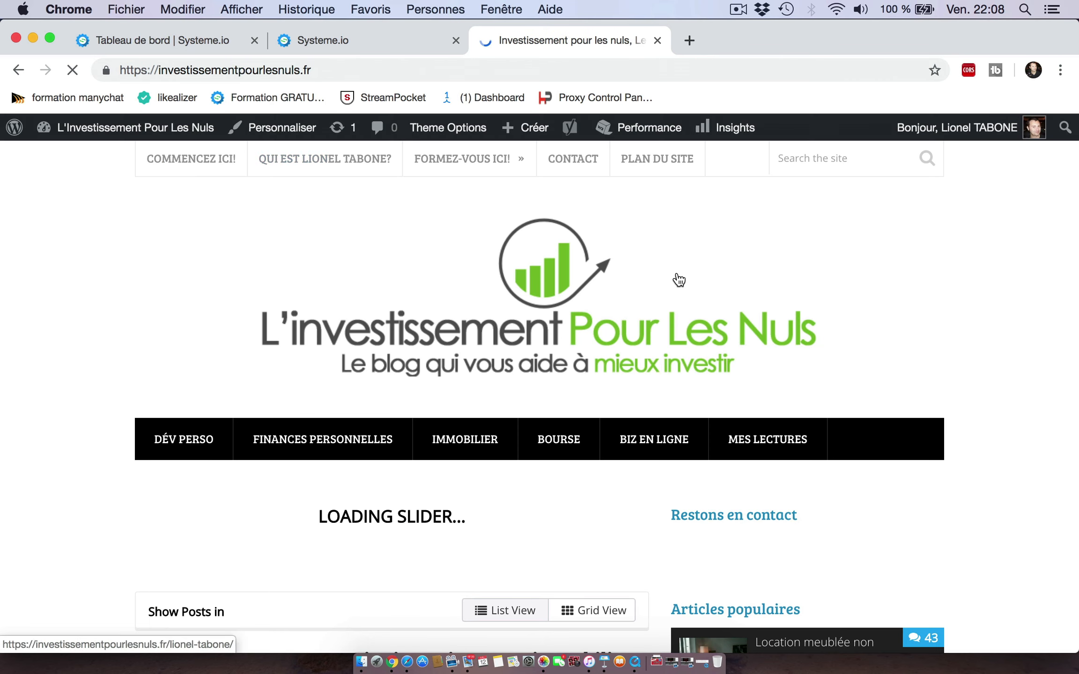
{"action": "scroll", "coordinate": [967, 330], "scroll_direction": "down", "scroll_amount": 2}
{"action": "scroll", "coordinate": [966, 330], "scroll_direction": "down", "scroll_amount": 10}
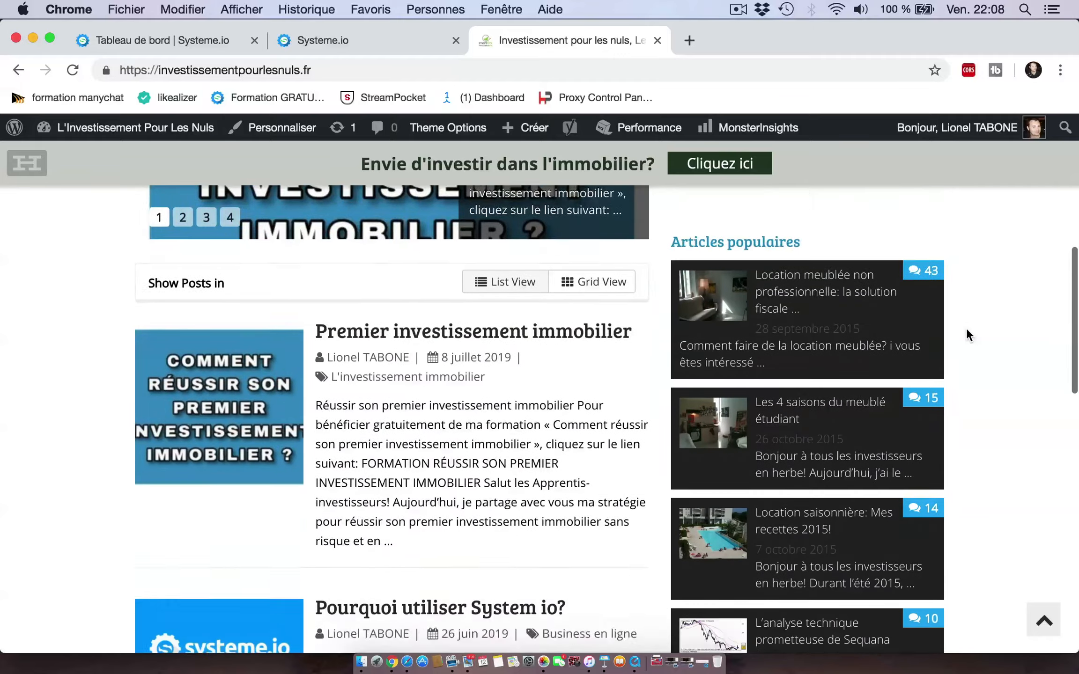
{"action": "scroll", "coordinate": [966, 327], "scroll_direction": "down", "scroll_amount": 10}
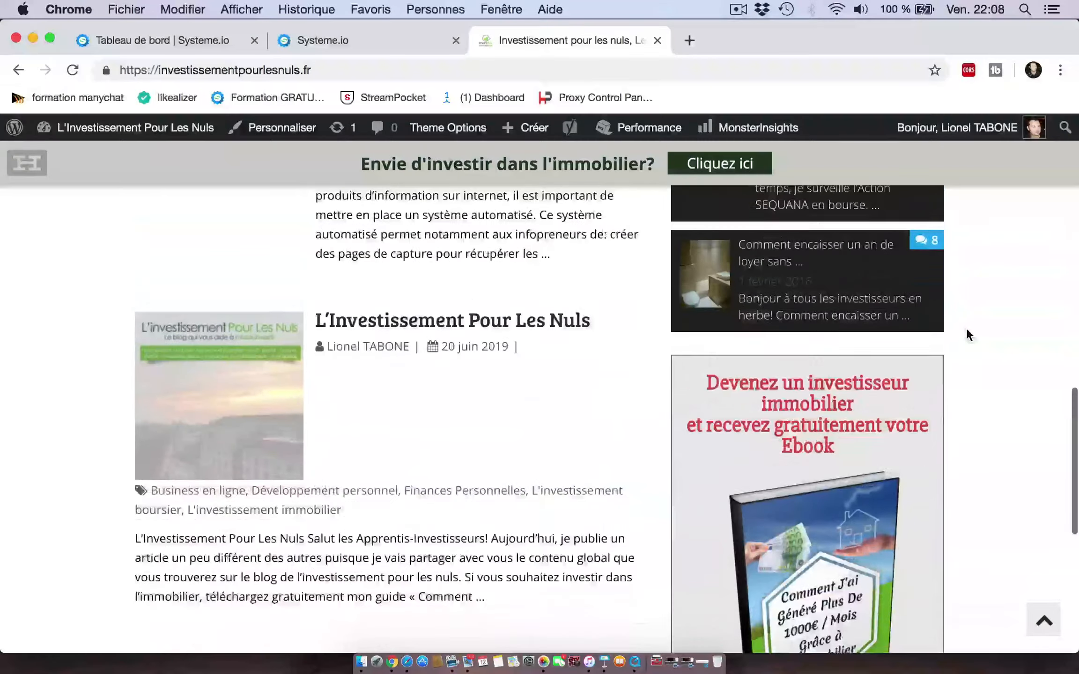
{"action": "scroll", "coordinate": [966, 331], "scroll_direction": "down", "scroll_amount": 3}
{"action": "scroll", "coordinate": [966, 331], "scroll_direction": "up", "scroll_amount": 4}
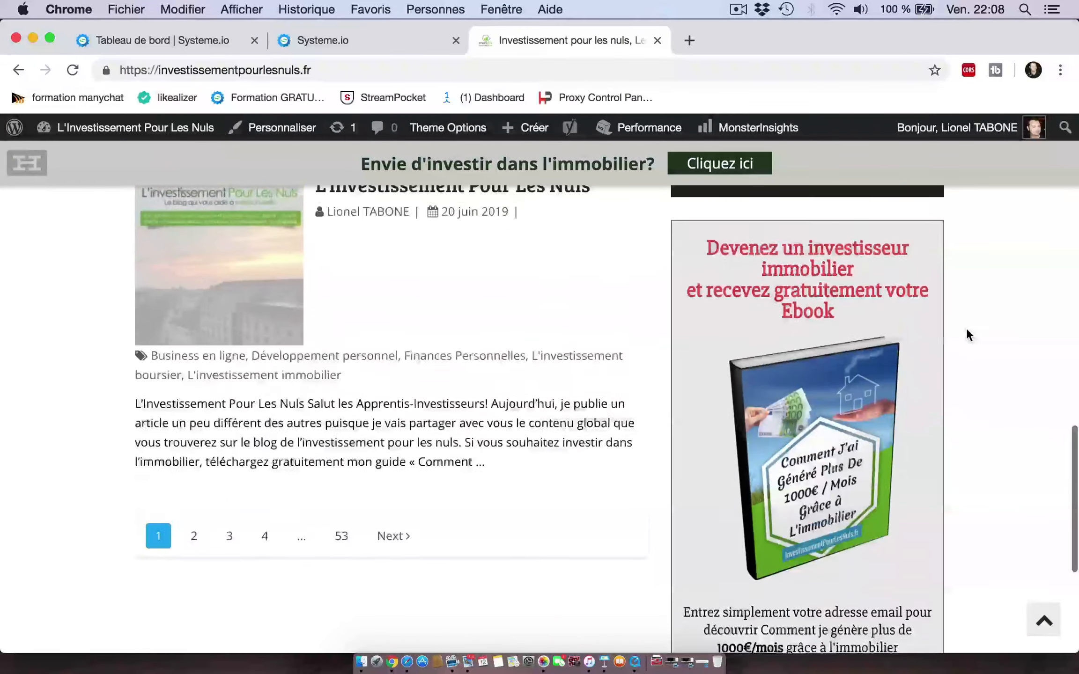
{"action": "scroll", "coordinate": [965, 327], "scroll_direction": "up", "scroll_amount": 10}
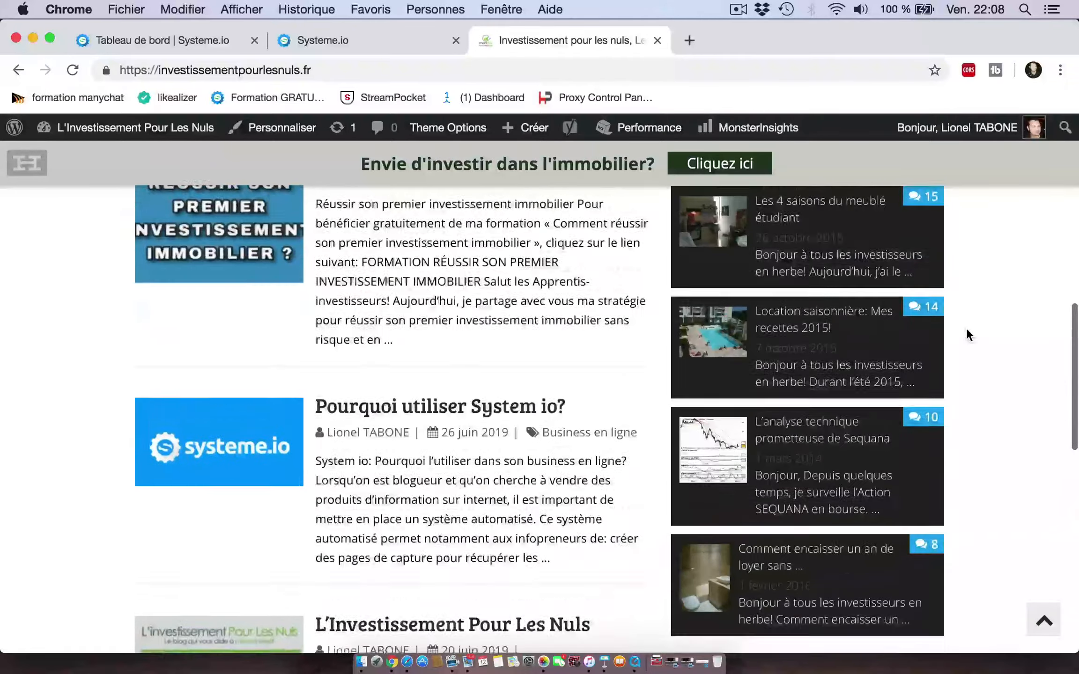
{"action": "scroll", "coordinate": [966, 327], "scroll_direction": "up", "scroll_amount": 3}
{"action": "scroll", "coordinate": [965, 328], "scroll_direction": "down", "scroll_amount": 2}
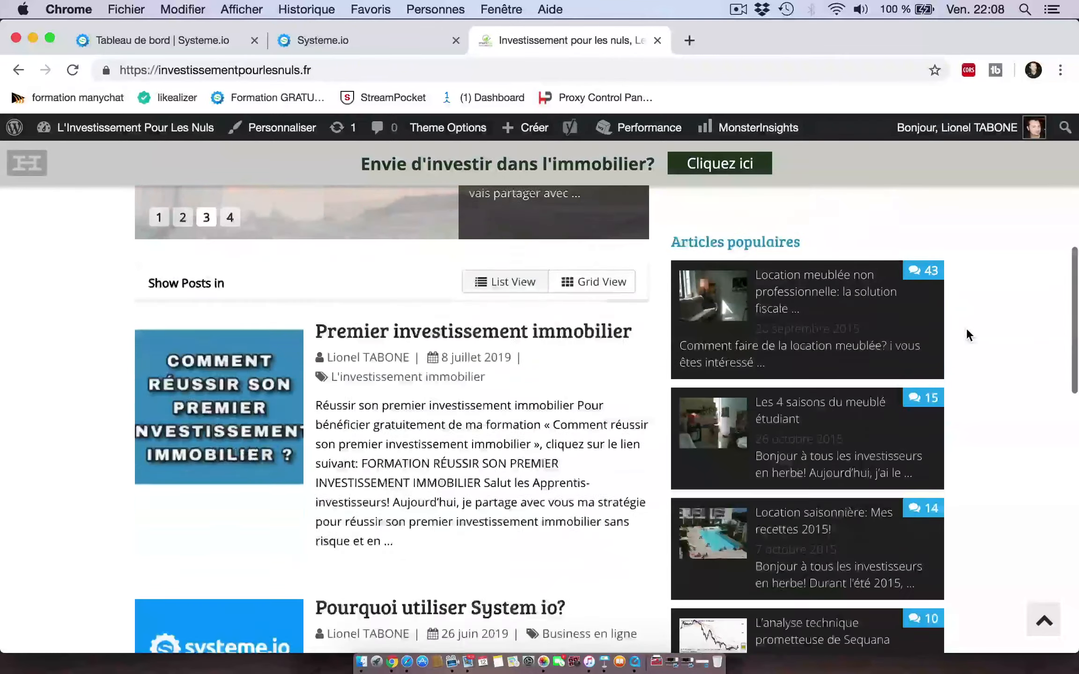
{"action": "scroll", "coordinate": [966, 328], "scroll_direction": "up", "scroll_amount": 6}
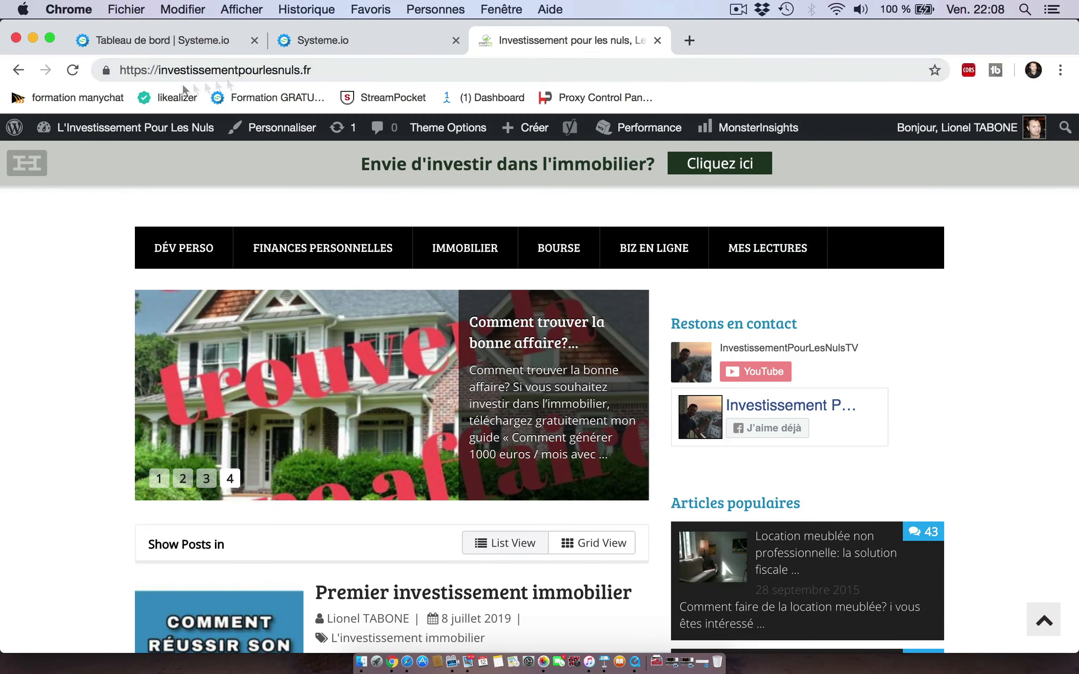
Step: Return to Widgets and move the new Custom HTML widget up to just below the Restons en contact text widget
{"action": "mouse_move", "coordinate": [105, 129]}
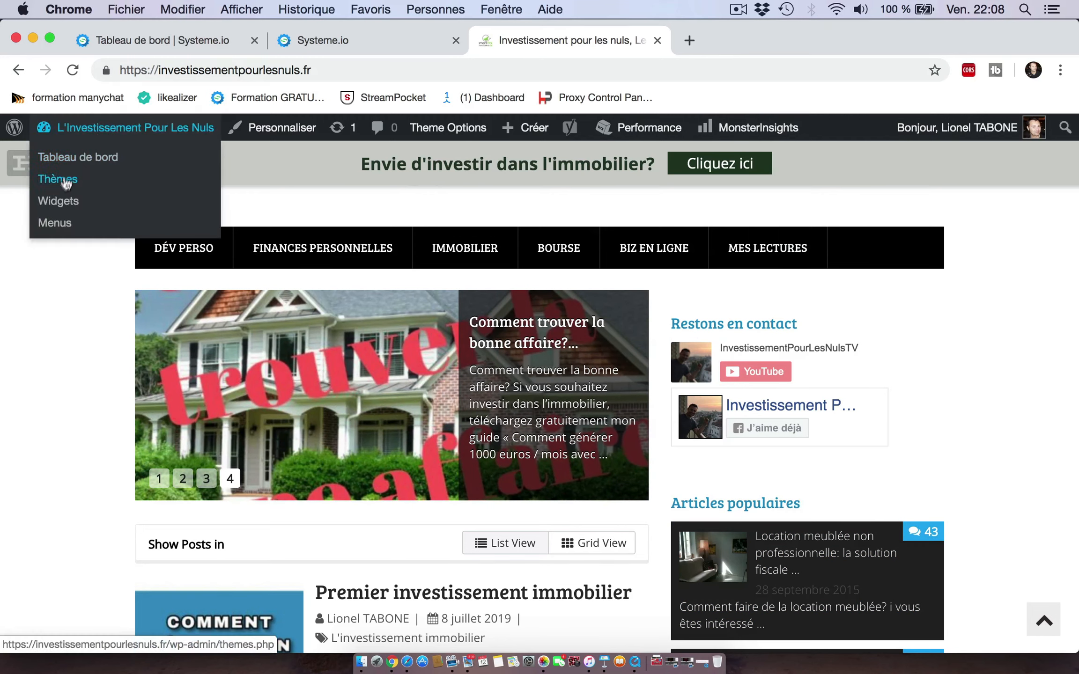
{"action": "left_click", "coordinate": [60, 202]}
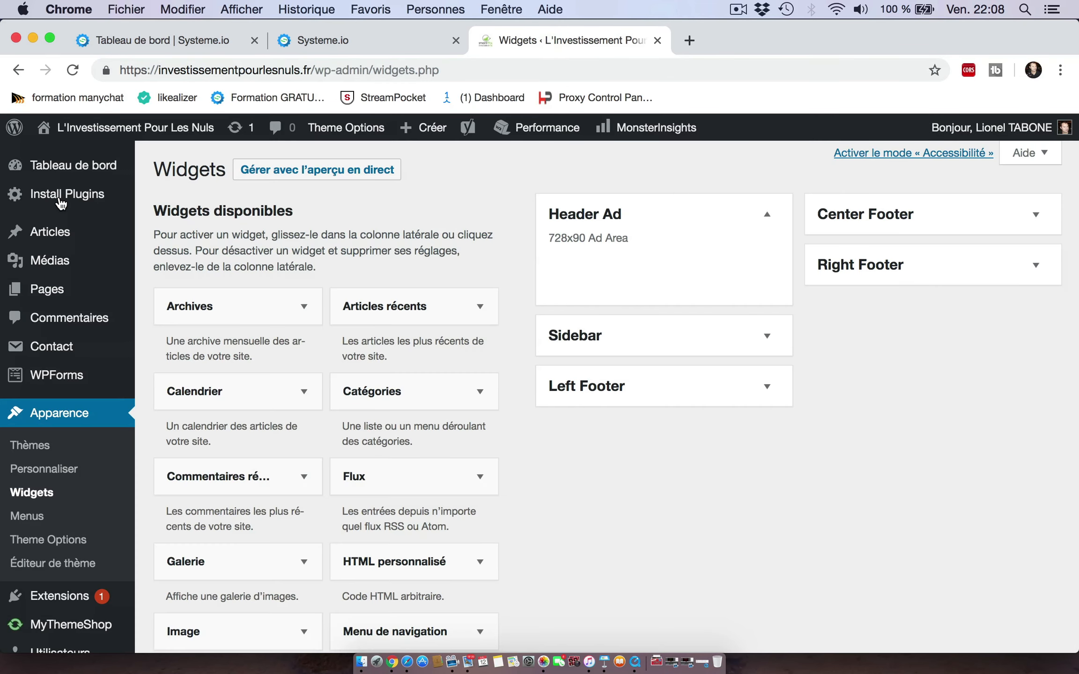
{"action": "left_click", "coordinate": [767, 336]}
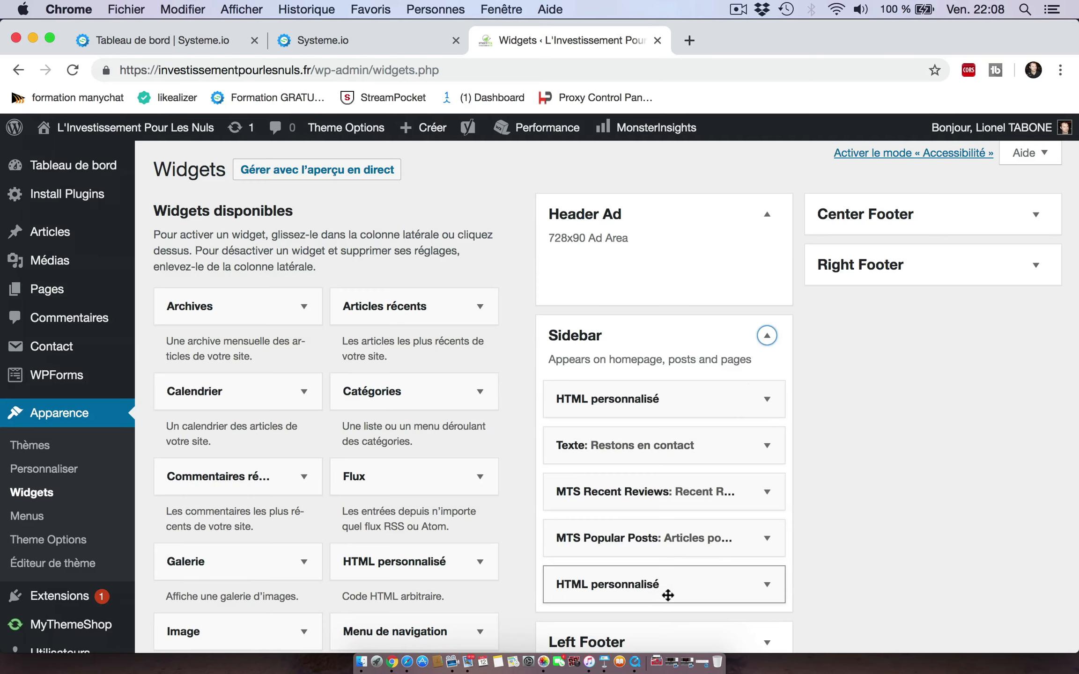
{"action": "left_click_drag", "start_coordinate": [666, 580], "coordinate": [661, 507]}
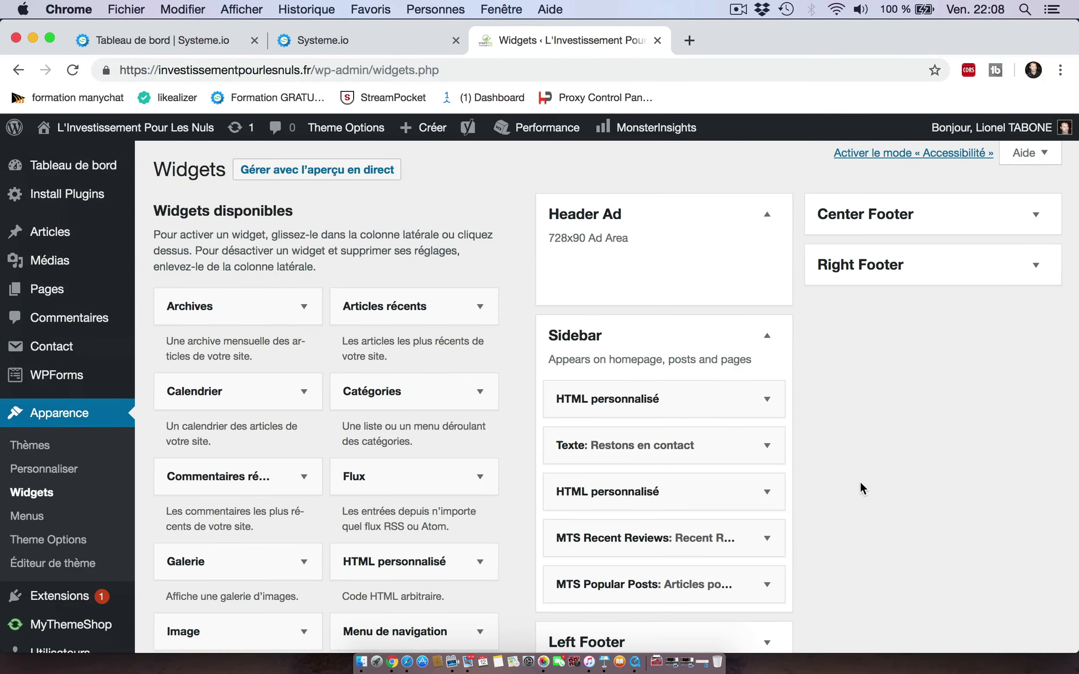
Step: Open the public blog homepage and scroll through it to check the repositioned opt-in form in the sidebar
{"action": "scroll", "coordinate": [859, 481], "scroll_direction": "down", "scroll_amount": 3}
{"action": "scroll", "coordinate": [859, 482], "scroll_direction": "down", "scroll_amount": 10}
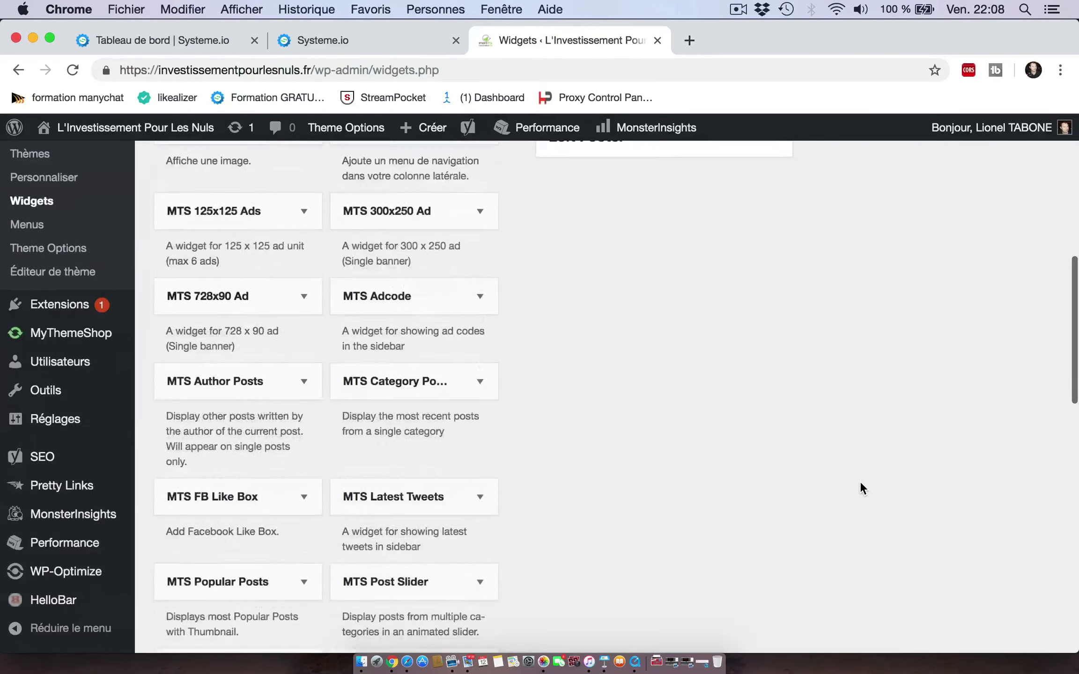
{"action": "scroll", "coordinate": [860, 481], "scroll_direction": "up", "scroll_amount": 12}
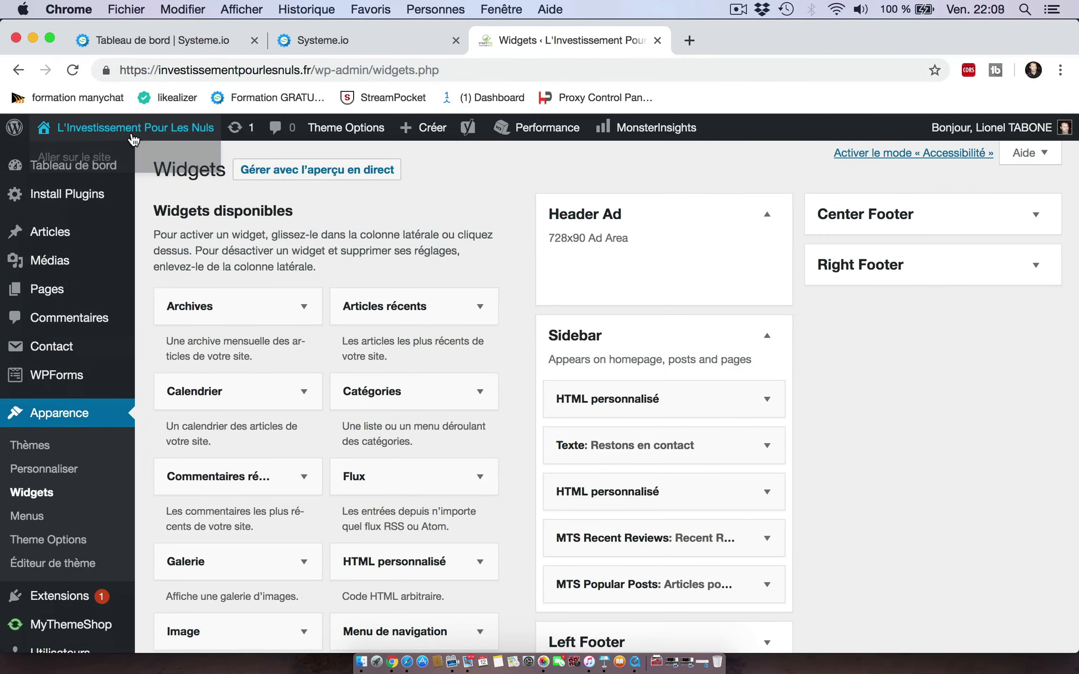
{"action": "left_click", "coordinate": [95, 159]}
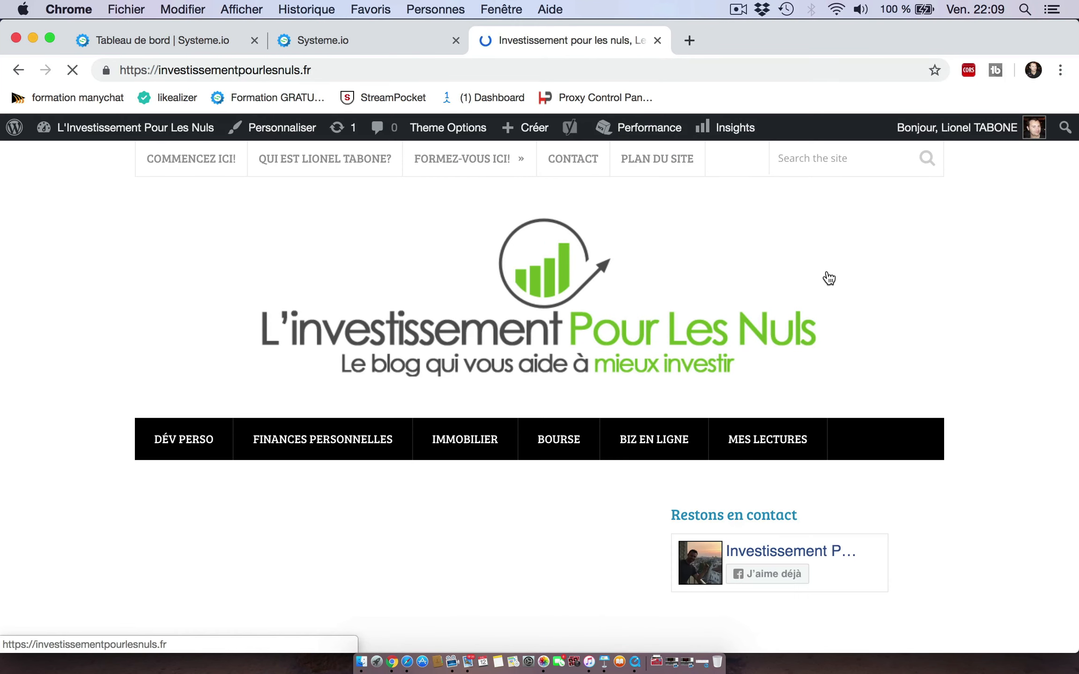
{"action": "scroll", "coordinate": [829, 278], "scroll_direction": "down", "scroll_amount": 6}
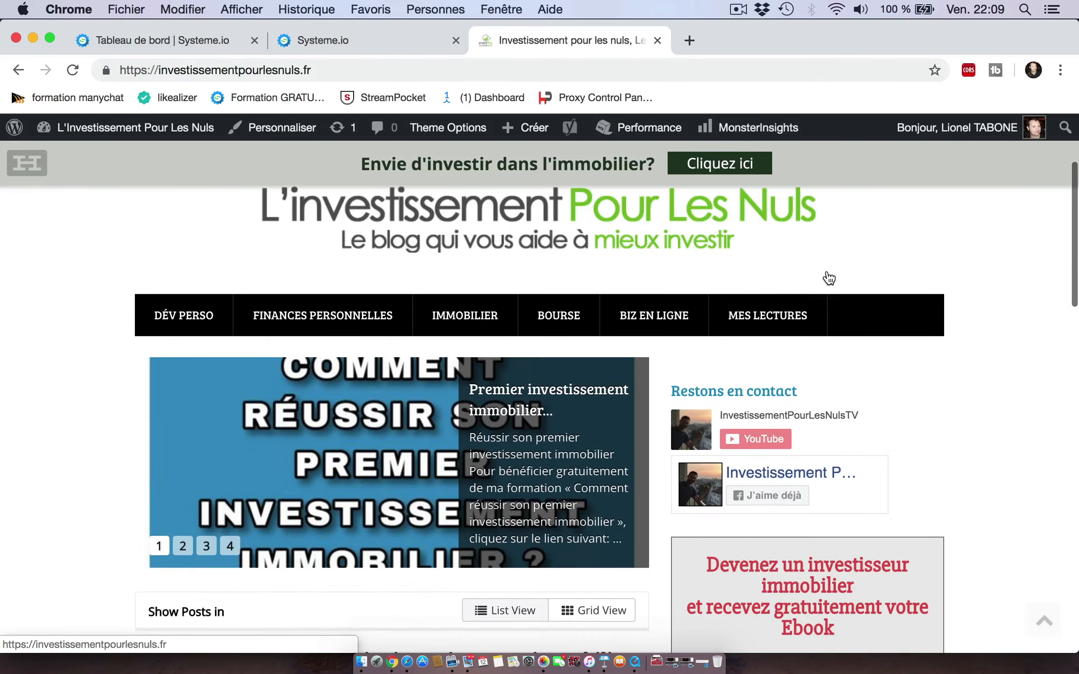
{"action": "scroll", "coordinate": [827, 273], "scroll_direction": "down", "scroll_amount": 9}
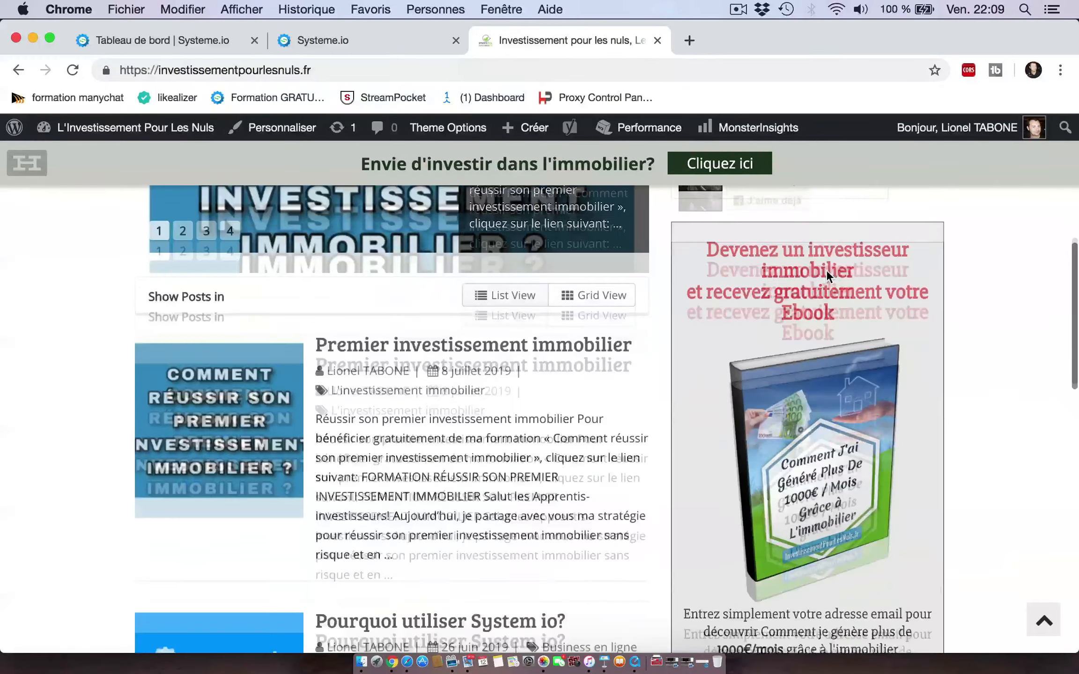
{"action": "scroll", "coordinate": [826, 269], "scroll_direction": "up", "scroll_amount": 5}
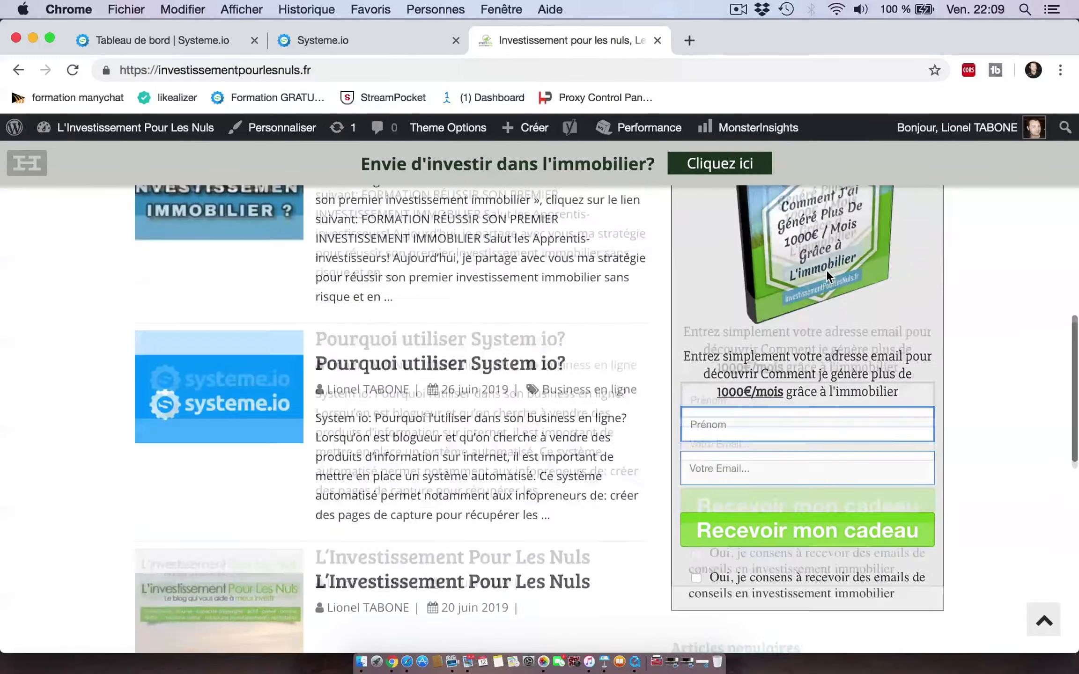
{"action": "scroll", "coordinate": [826, 269], "scroll_direction": "up", "scroll_amount": 7}
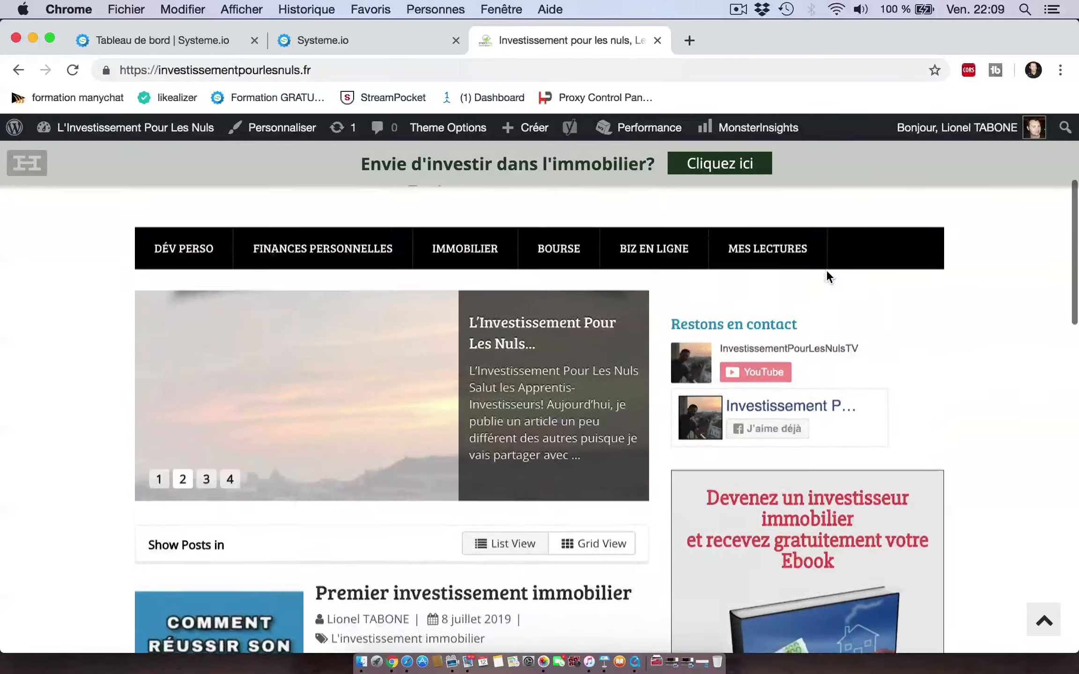
{"action": "scroll", "coordinate": [826, 270], "scroll_direction": "down", "scroll_amount": 6}
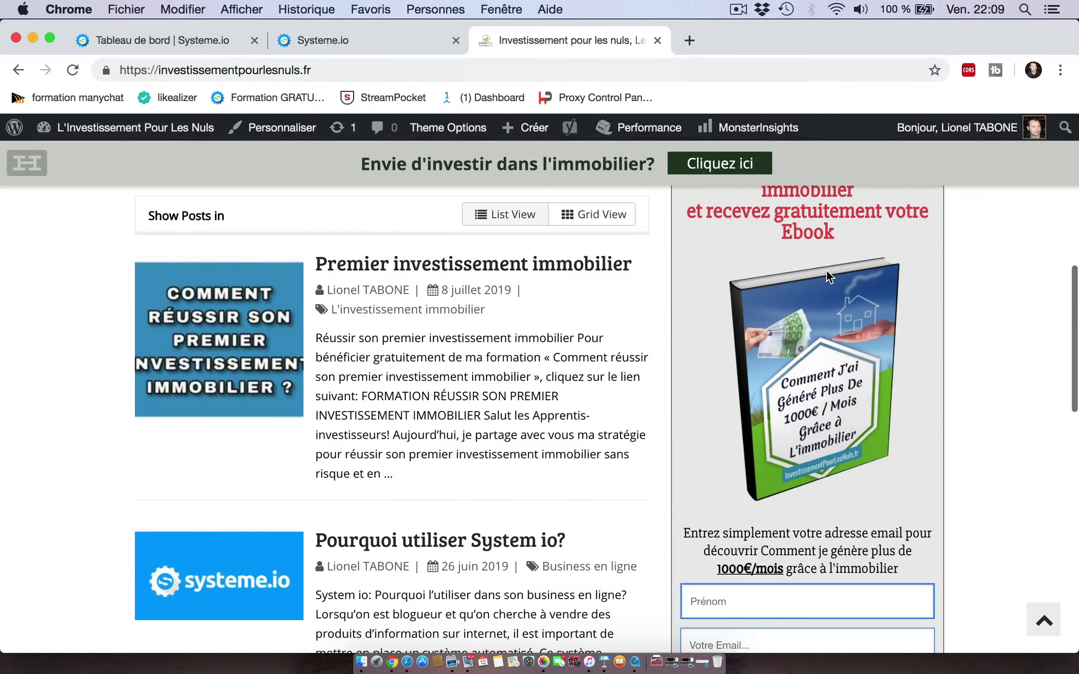
Step: Open the Premier investissement immobilier article and scroll through it to check the sidebar opt-in form
{"action": "left_click", "coordinate": [486, 271]}
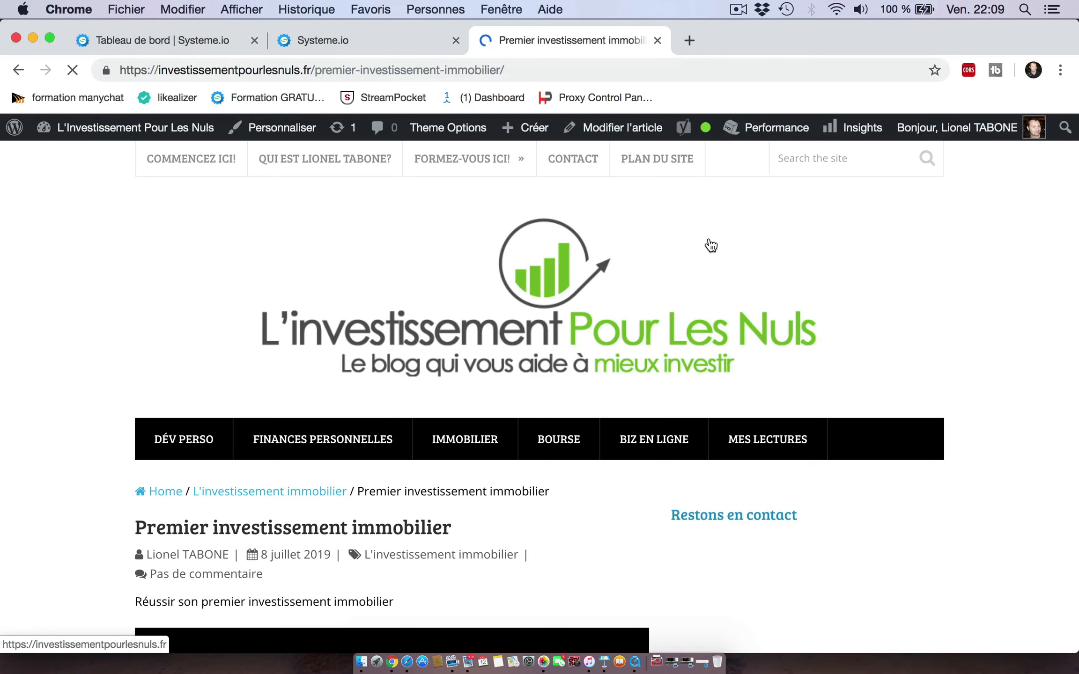
{"action": "scroll", "coordinate": [711, 246], "scroll_direction": "down", "scroll_amount": 3}
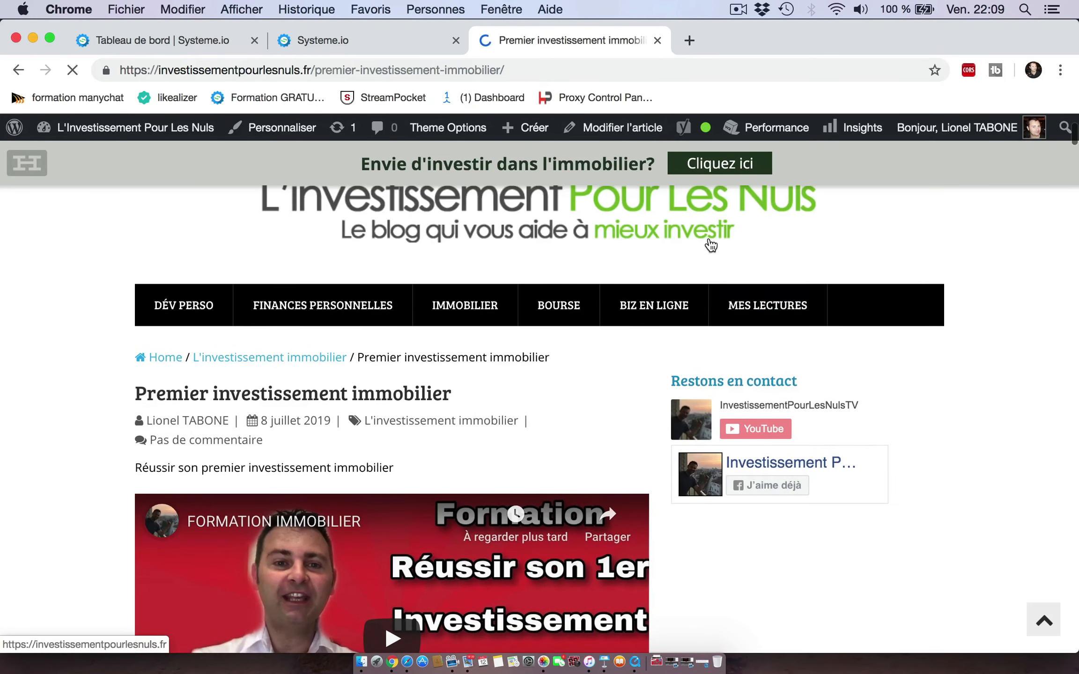
{"action": "scroll", "coordinate": [709, 241], "scroll_direction": "down", "scroll_amount": 5}
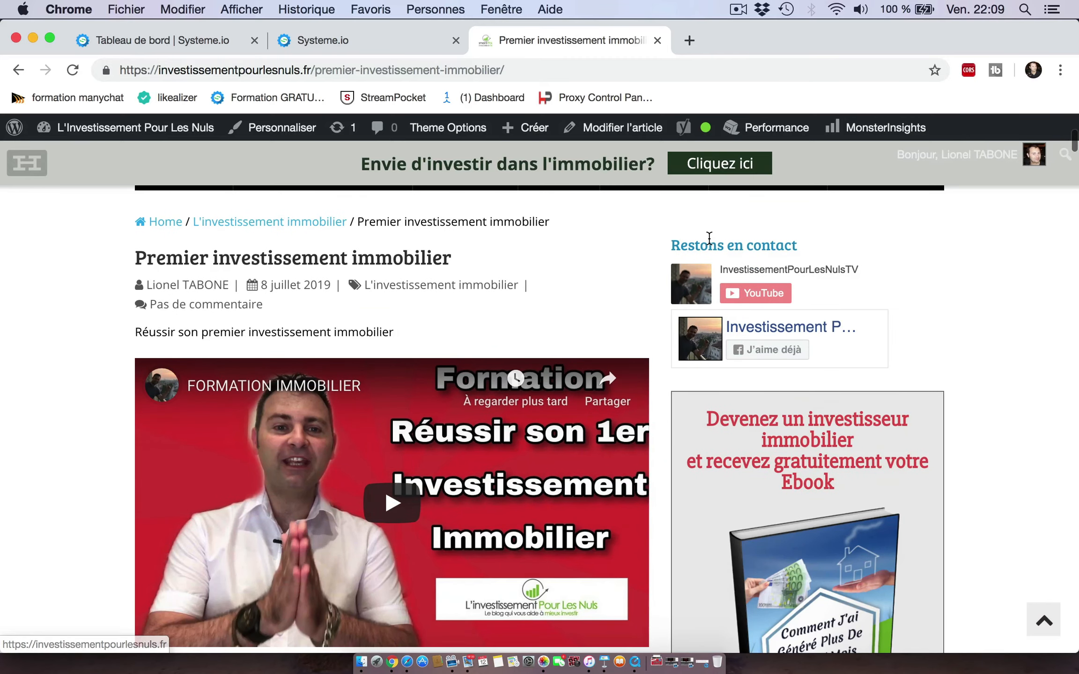
{"action": "scroll", "coordinate": [708, 238], "scroll_direction": "down", "scroll_amount": 2}
{"action": "scroll", "coordinate": [734, 188], "scroll_direction": "up", "scroll_amount": 2}
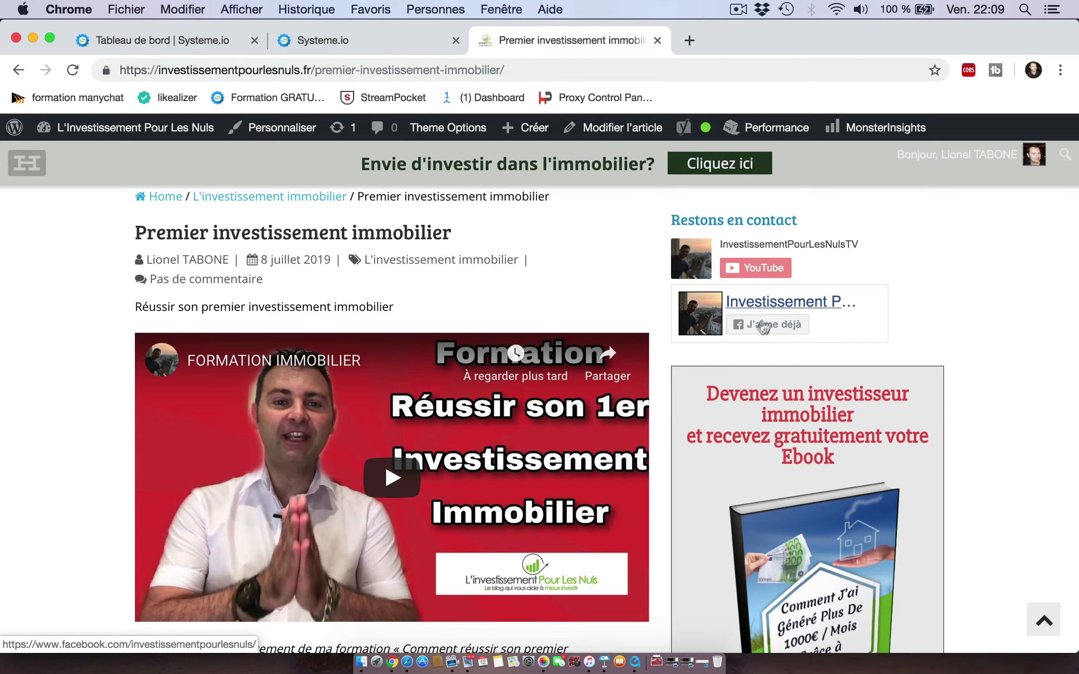
{"action": "scroll", "coordinate": [713, 388], "scroll_direction": "down", "scroll_amount": 4}
{"action": "scroll", "coordinate": [713, 389], "scroll_direction": "down", "scroll_amount": 8}
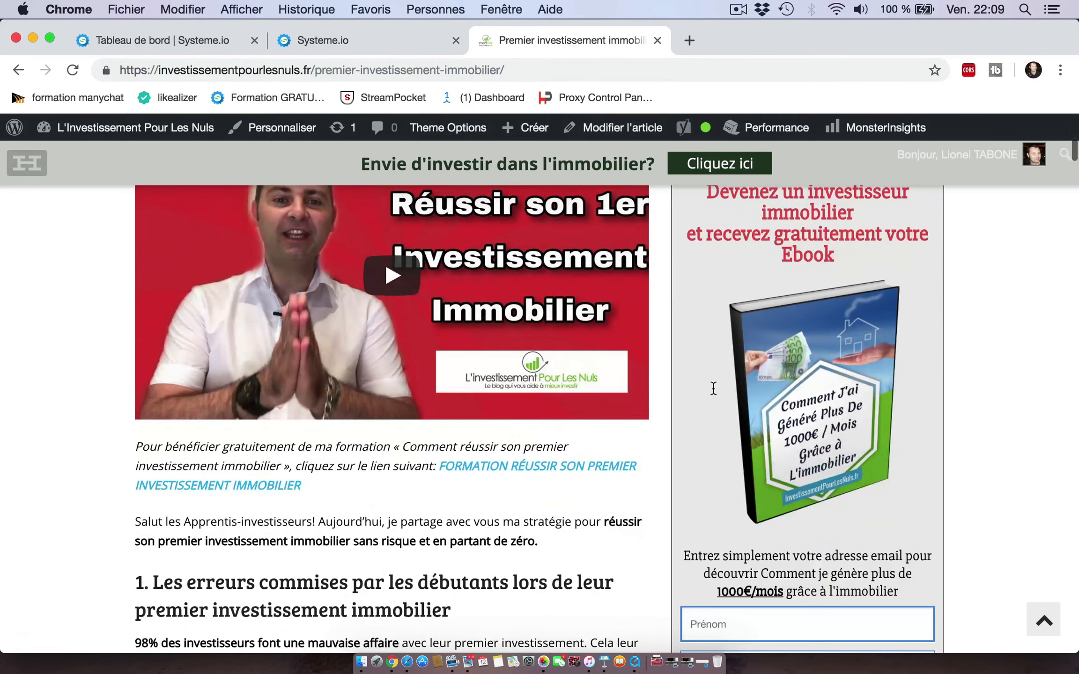
{"action": "scroll", "coordinate": [713, 388], "scroll_direction": "down", "scroll_amount": 10}
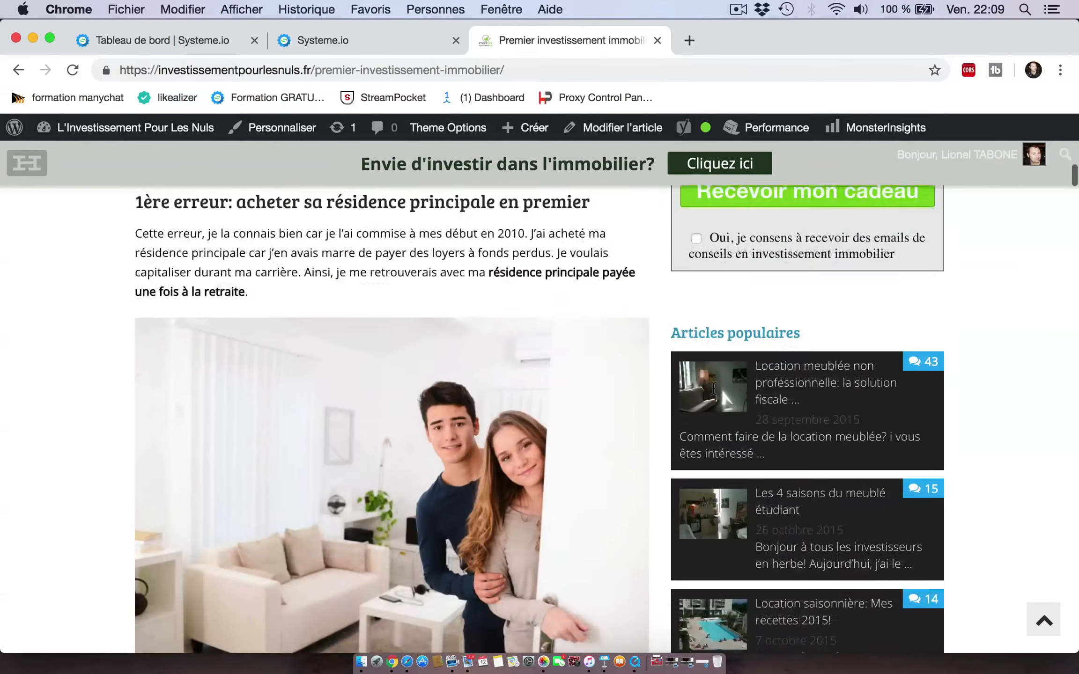
{"action": "scroll", "coordinate": [713, 389], "scroll_direction": "up", "scroll_amount": 8}
{"action": "scroll", "coordinate": [713, 389], "scroll_direction": "up", "scroll_amount": 17}
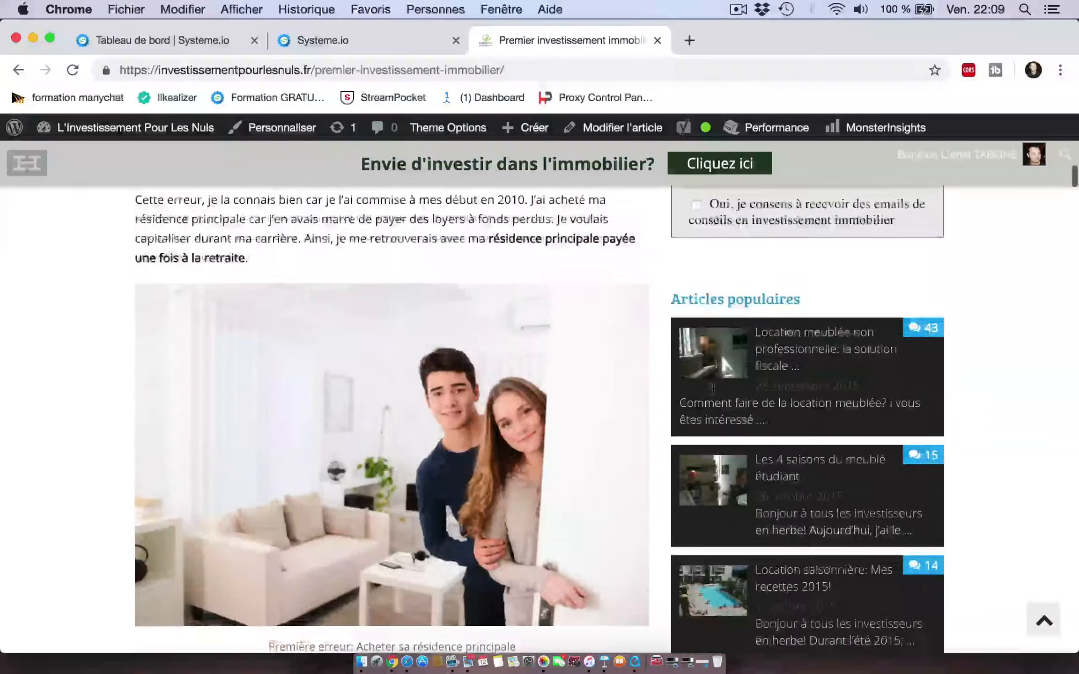
{"action": "scroll", "coordinate": [713, 388], "scroll_direction": "up", "scroll_amount": 8}
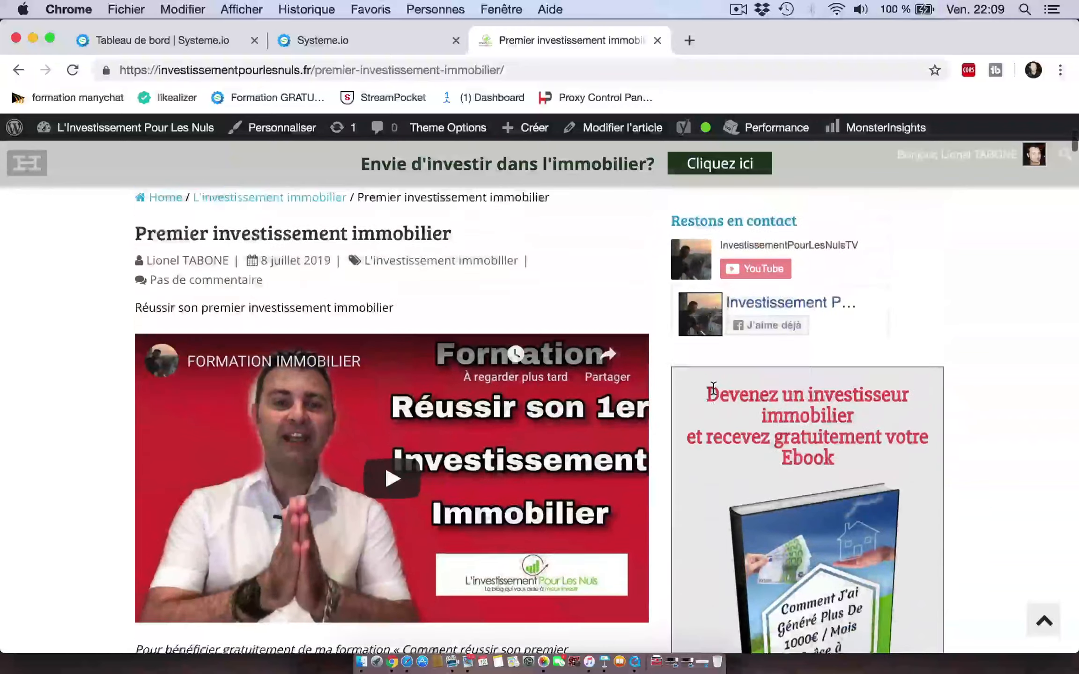